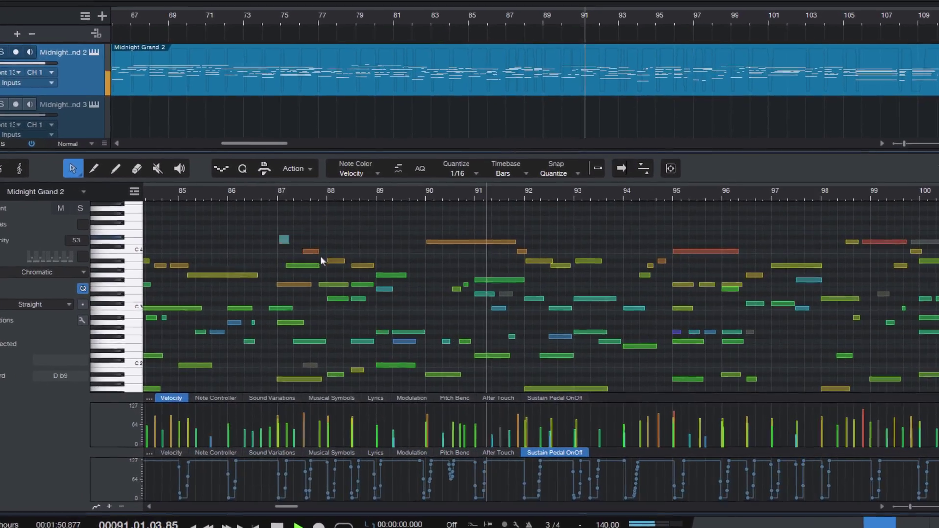
With snap on, shift the bars 87–89 note cluster a beat earlier and several semitones higher
{"action": "left_click_drag", "start_coordinate": [294, 249], "coordinate": [399, 307]}
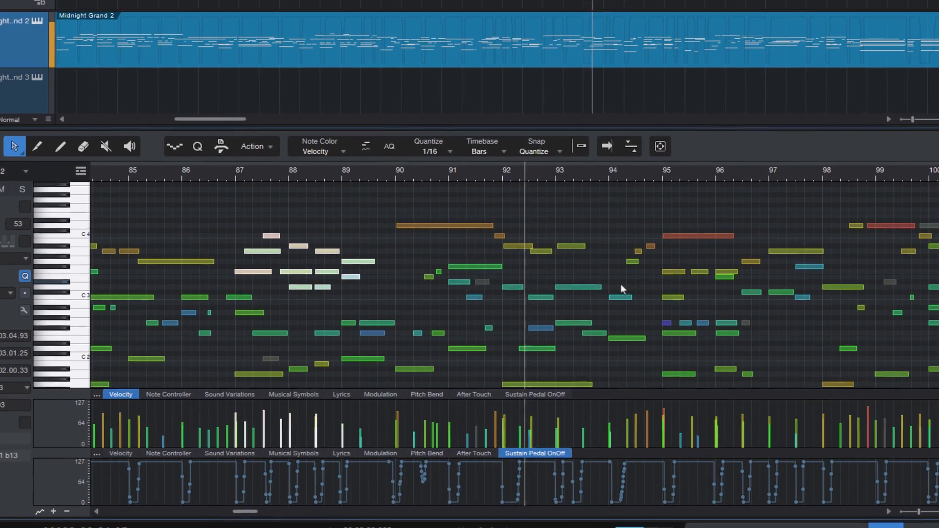
{"action": "key", "text": "n"}
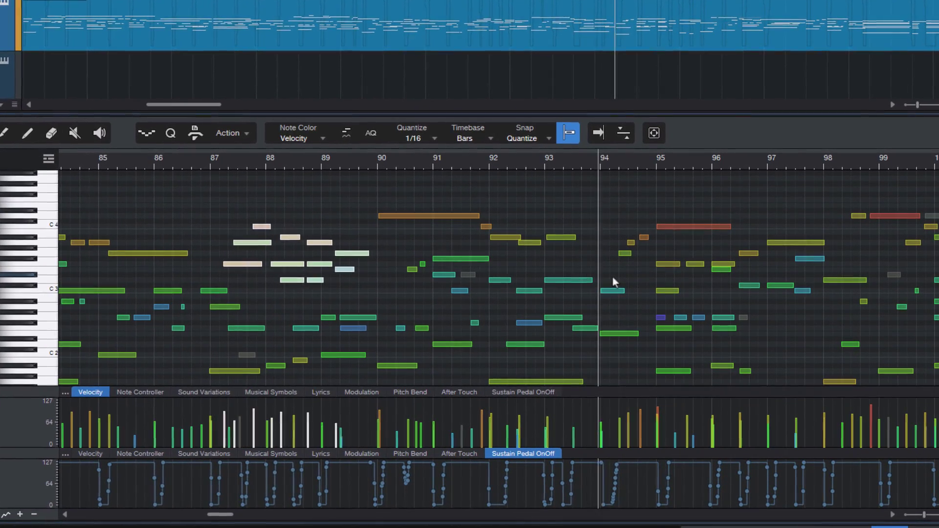
{"action": "key", "text": "alt+Left"}
{"action": "key", "text": "alt+Left"}
{"action": "key", "text": "alt+Left"}
{"action": "key", "text": "alt+Left"}
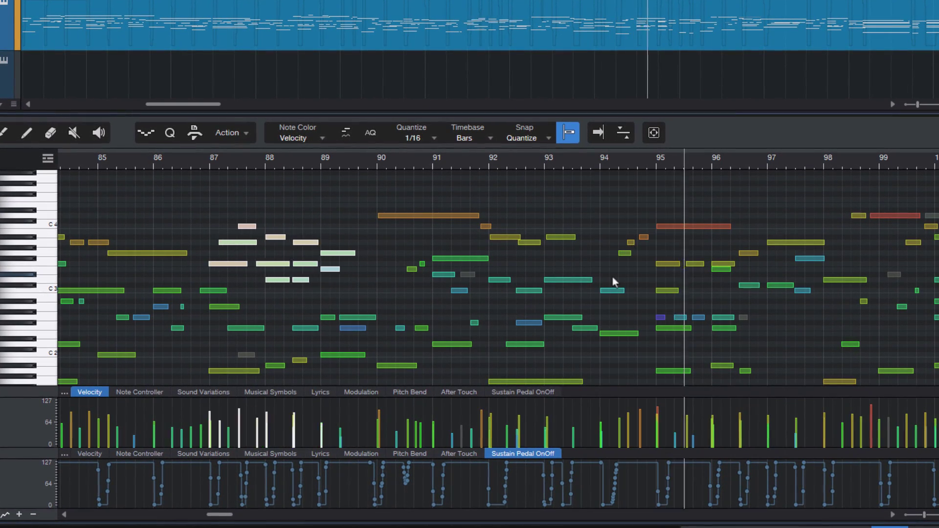
{"action": "key", "text": "alt+Up"}
{"action": "key", "text": "alt+Up"}
{"action": "key", "text": "alt+Up"}
{"action": "key", "text": "alt+Up"}
{"action": "key", "text": "alt+Up"}
{"action": "key", "text": "alt+Up"}
{"action": "key", "text": "alt+Up"}
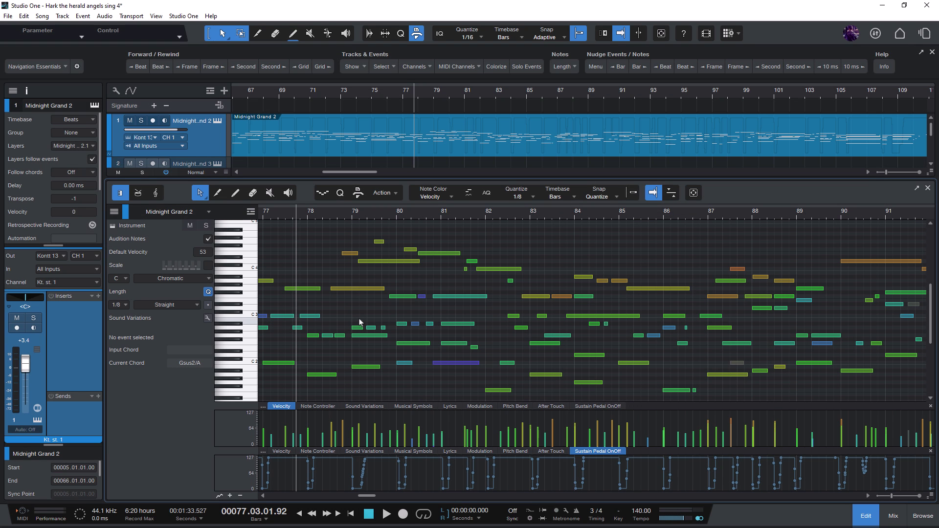
Drag the E4 note near bar 79 up to D5, then Alt-drag it up to G5
{"action": "scroll", "coordinate": [376, 316], "scroll_direction": "up", "scroll_amount": 1}
{"action": "scroll", "coordinate": [376, 320], "scroll_direction": "up", "scroll_amount": 1}
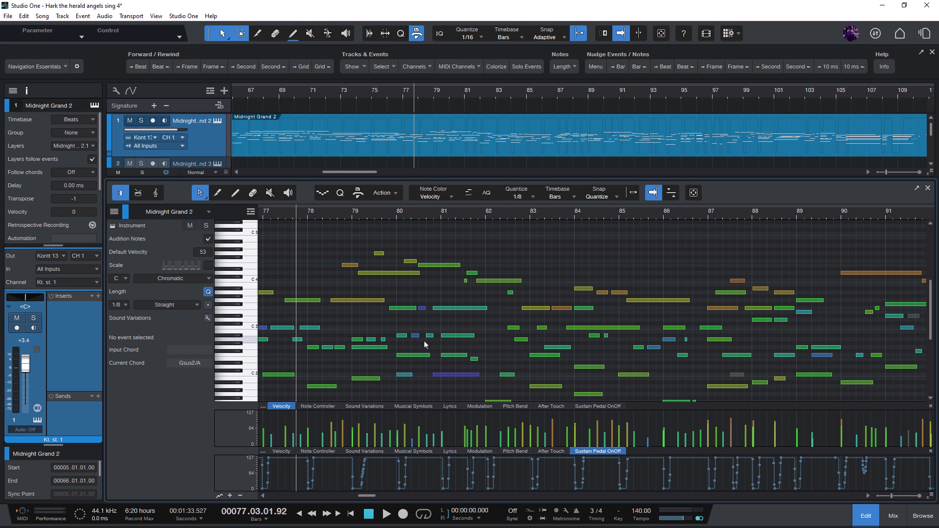
{"action": "left_click", "coordinate": [275, 215]}
{"action": "scroll", "coordinate": [390, 305], "scroll_direction": "up", "scroll_amount": 1}
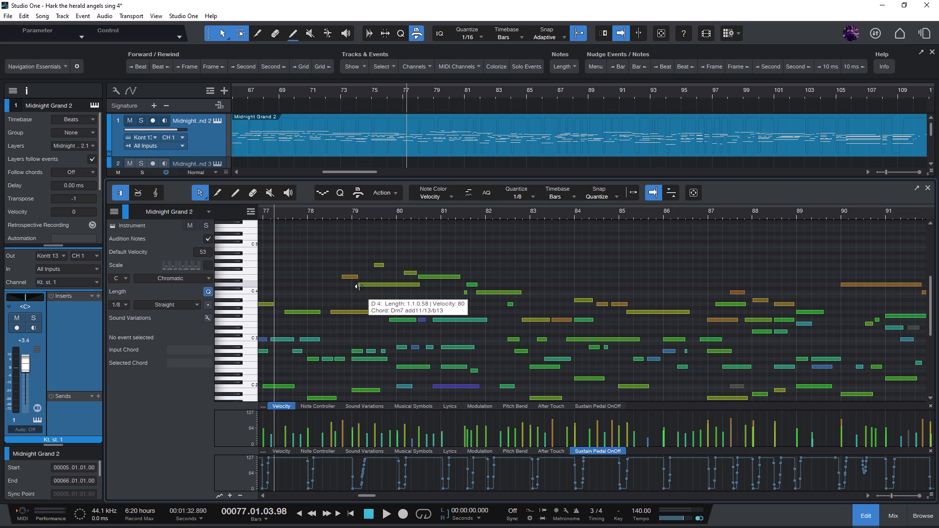
{"action": "scroll", "coordinate": [371, 297], "scroll_direction": "up", "scroll_amount": 2}
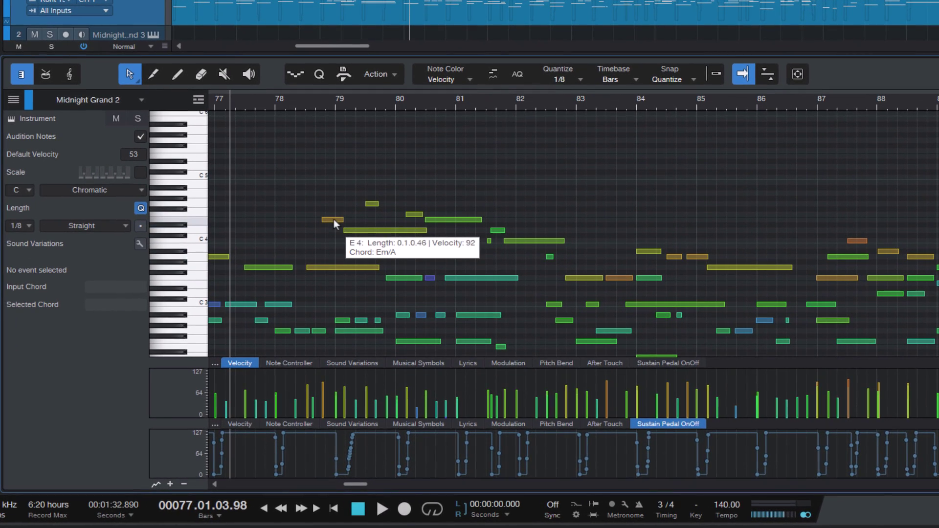
{"action": "left_click_drag", "start_coordinate": [334, 223], "coordinate": [334, 166]}
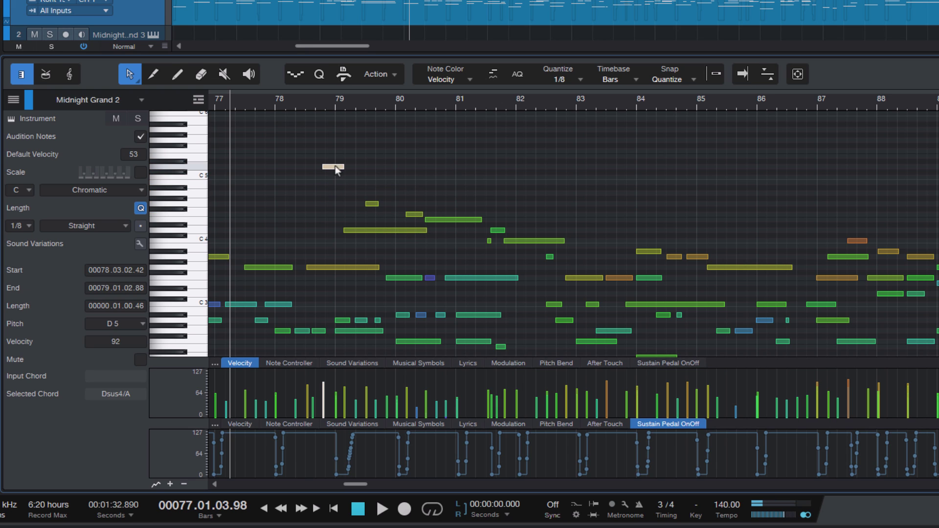
{"action": "mouse_move", "coordinate": [327, 166]}
{"action": "left_click_drag", "start_coordinate": [336, 168], "coordinate": [336, 143]}
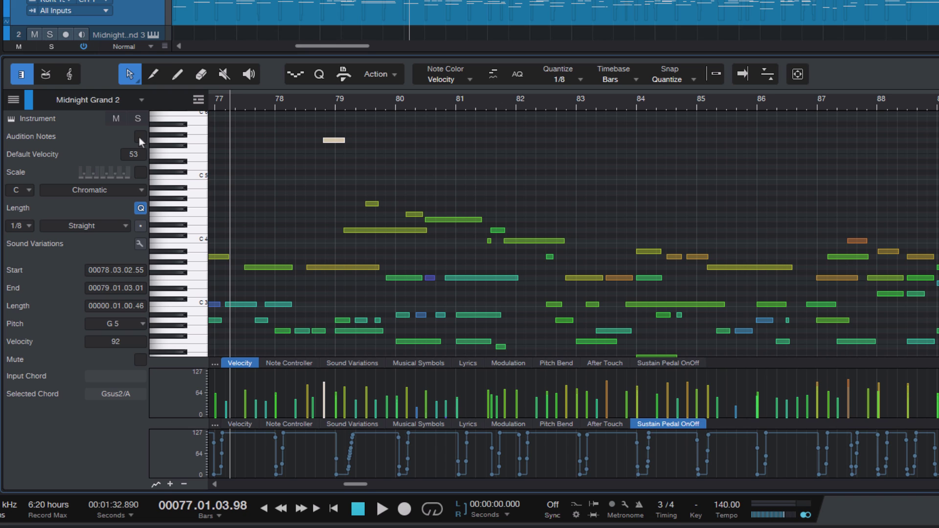
Drag the note near bar 79 down to C5, then to A#4 starting at 78.03.02.15
{"action": "left_click_drag", "start_coordinate": [332, 143], "coordinate": [323, 253]}
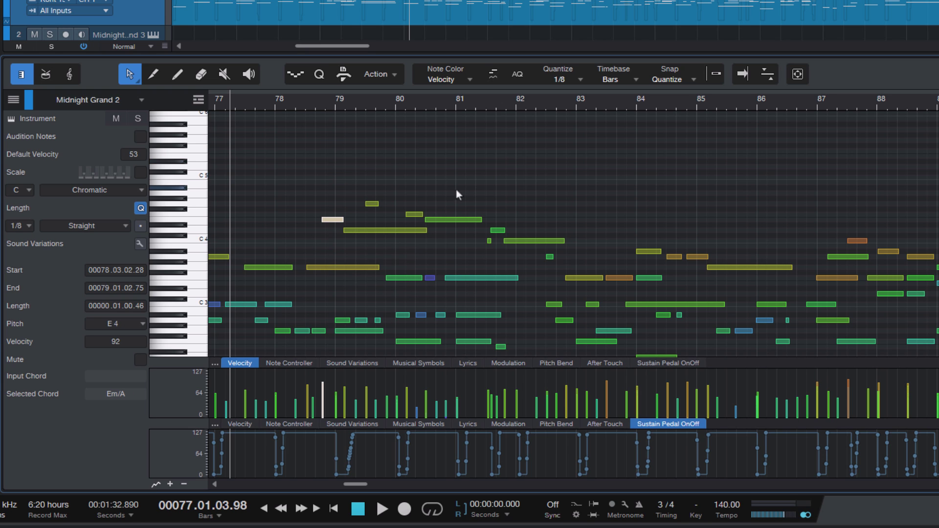
{"action": "scroll", "coordinate": [461, 209], "scroll_direction": "down", "scroll_amount": 3}
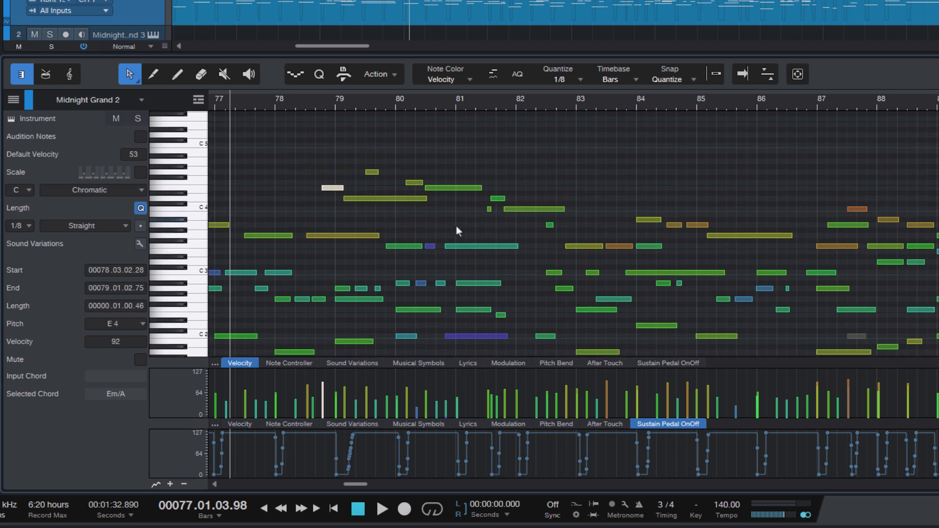
{"action": "scroll", "coordinate": [455, 232], "scroll_direction": "up", "scroll_amount": 2}
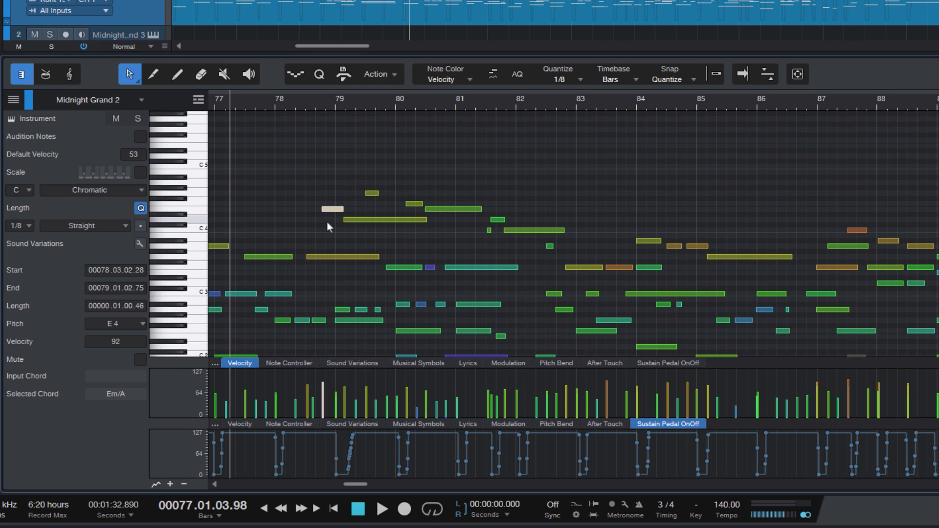
{"action": "left_click_drag", "start_coordinate": [333, 209], "coordinate": [332, 179]}
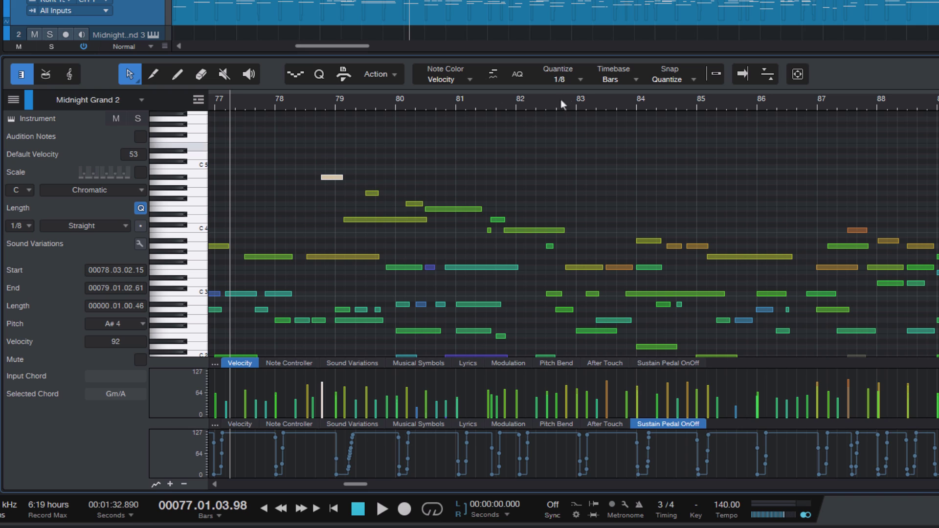
Drag the short note down to F#4, then lower it a semitone to E4
{"action": "left_click", "coordinate": [716, 77]}
{"action": "left_click", "coordinate": [716, 76]}
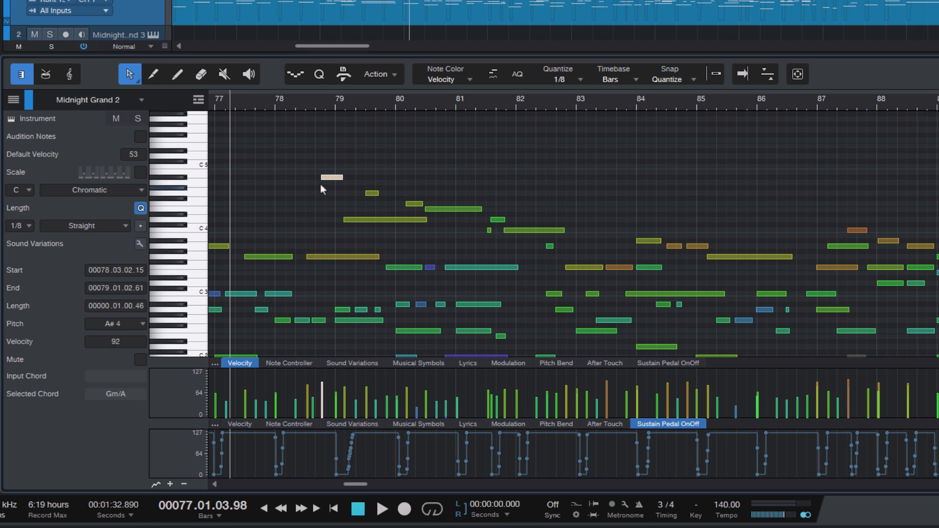
{"action": "left_click_drag", "start_coordinate": [328, 178], "coordinate": [331, 204]}
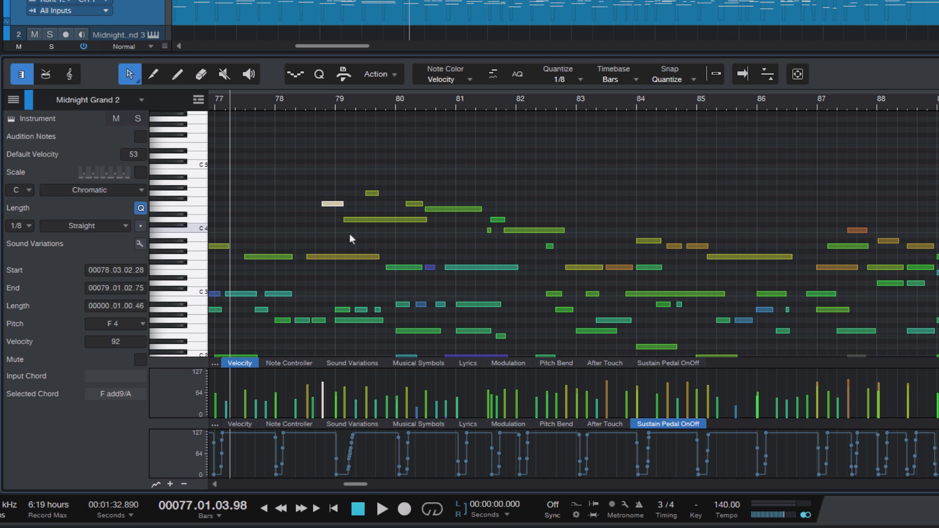
{"action": "key", "text": "Down"}
{"action": "key", "text": "e"}
Drag copies of the E4 note and the long note after bar 79 upward
{"action": "mouse_move", "coordinate": [386, 211]}
{"action": "left_mouse_down"}
{"action": "mouse_move", "coordinate": [385, 190]}
{"action": "mouse_move", "coordinate": [371, 190]}
{"action": "mouse_move", "coordinate": [409, 192]}
{"action": "mouse_move", "coordinate": [405, 175]}
{"action": "mouse_move", "coordinate": [343, 175]}
{"action": "mouse_move", "coordinate": [371, 175]}
{"action": "mouse_move", "coordinate": [387, 192]}
{"action": "mouse_move", "coordinate": [385, 213]}
{"action": "left_mouse_up"}
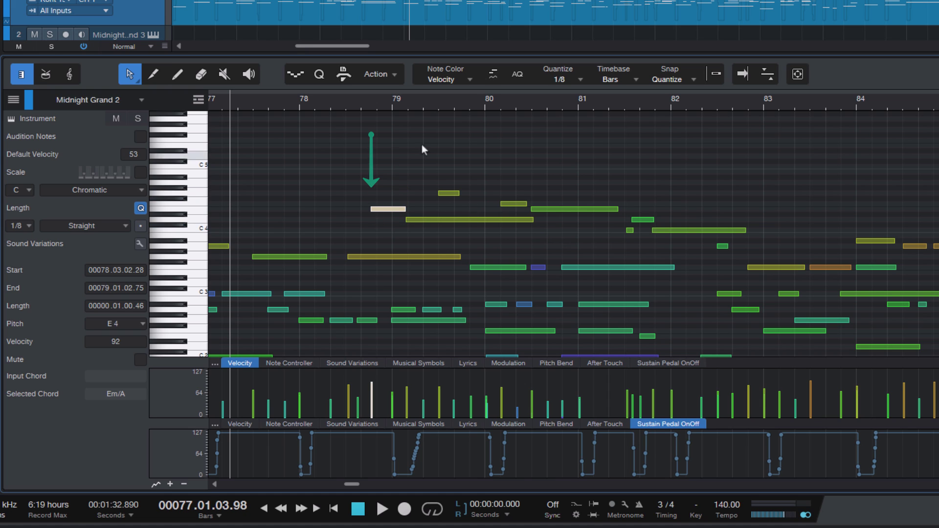
{"action": "key", "text": "e"}
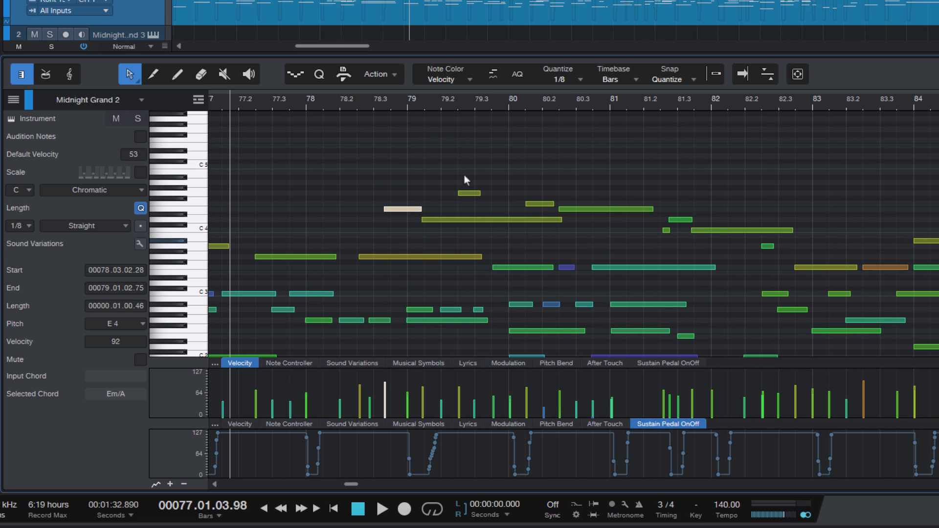
{"action": "left_click", "coordinate": [439, 219], "text": "shift"}
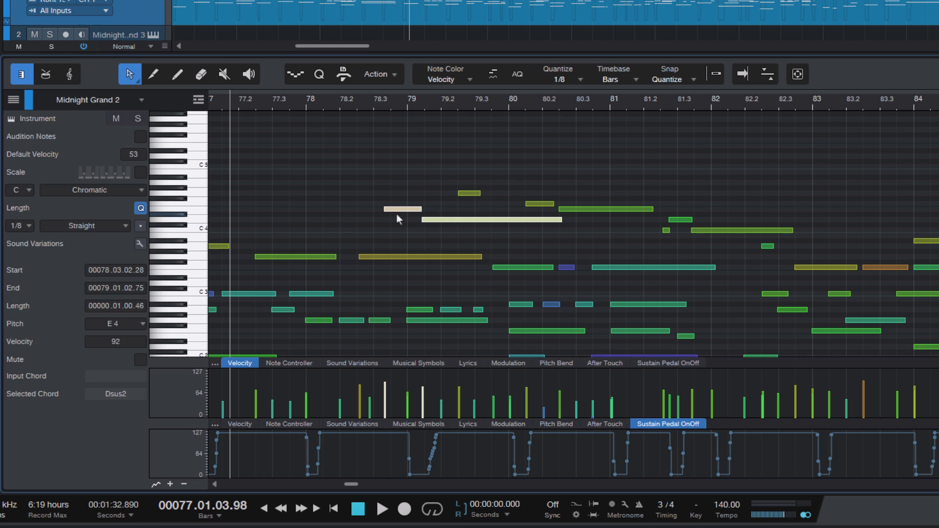
{"action": "left_click_drag", "start_coordinate": [404, 214], "coordinate": [406, 168]}
Undo the copied notes and clear the note selection
{"action": "key", "text": "ctrl+z"}
{"action": "left_click", "coordinate": [659, 162]}
{"action": "key", "text": "w"}
{"action": "key", "text": "w"}
{"action": "key", "text": "w"}
Select the light melody notes and raise them by octaves to G5
{"action": "scroll", "coordinate": [635, 176], "scroll_direction": "down", "scroll_amount": 3}
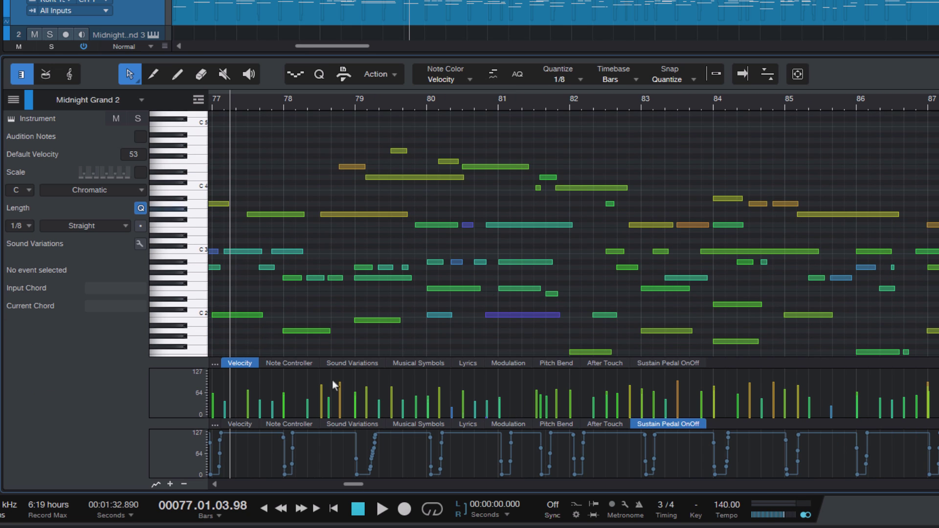
{"action": "left_click_drag", "start_coordinate": [313, 131], "coordinate": [571, 207]}
{"action": "scroll", "coordinate": [587, 236], "scroll_direction": "up", "scroll_amount": 1}
{"action": "scroll", "coordinate": [587, 239], "scroll_direction": "up", "scroll_amount": 3}
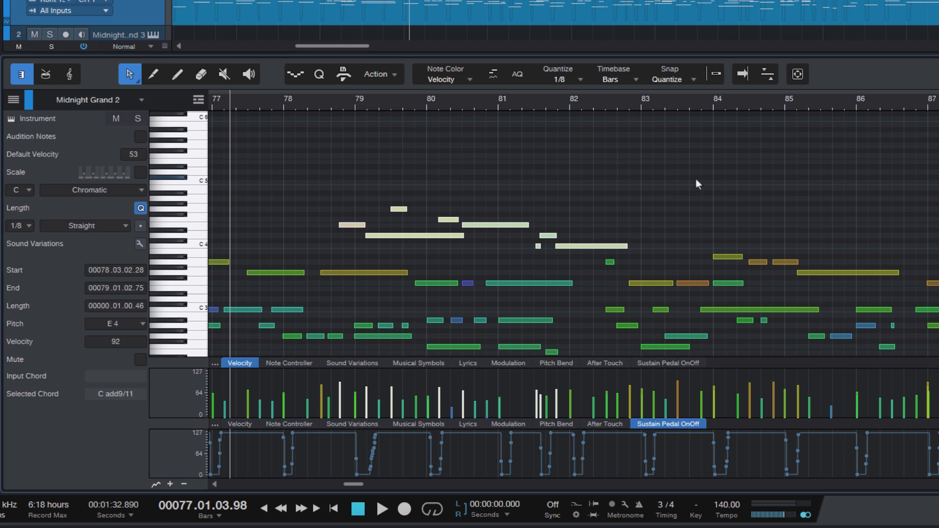
{"action": "key", "text": "Up"}
{"action": "key", "text": "Up"}
{"action": "key", "text": "Up"}
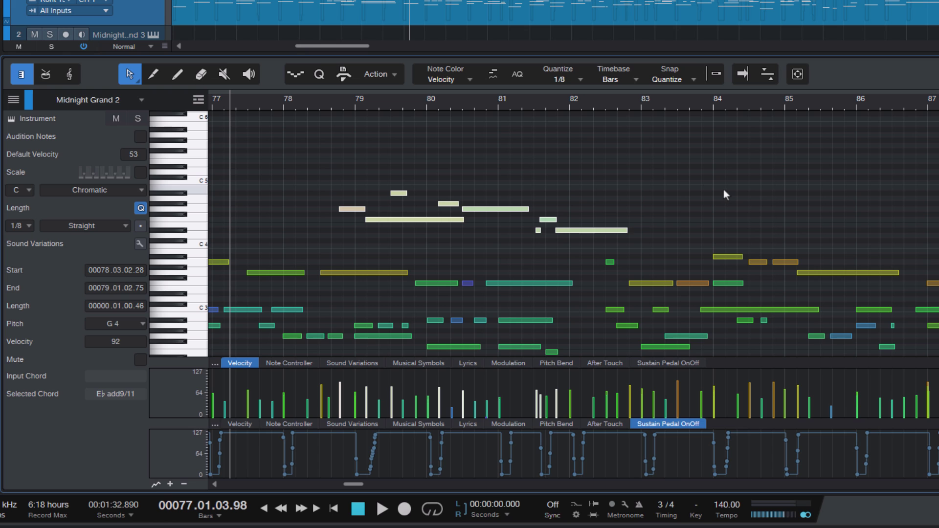
{"action": "scroll", "coordinate": [733, 188], "scroll_direction": "up", "scroll_amount": 1}
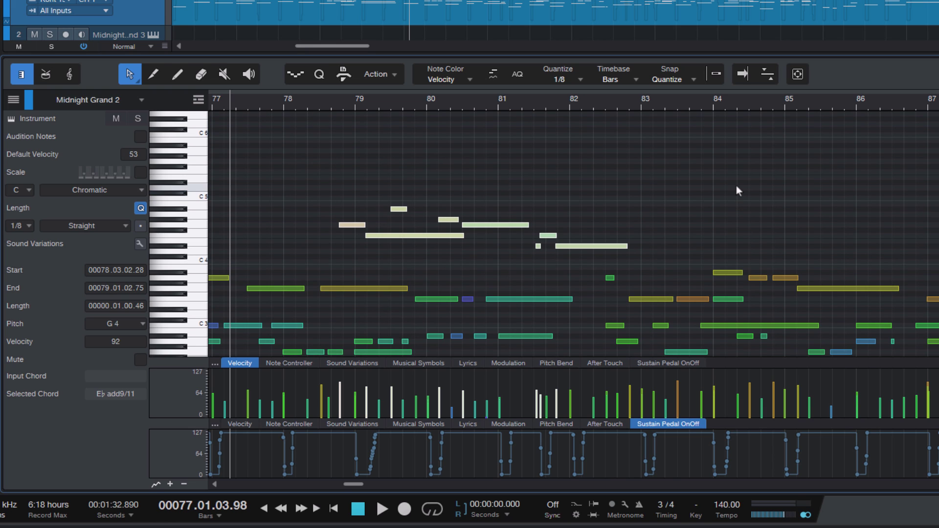
{"action": "key", "text": "shift+Up"}
{"action": "key", "text": "shift+Up"}
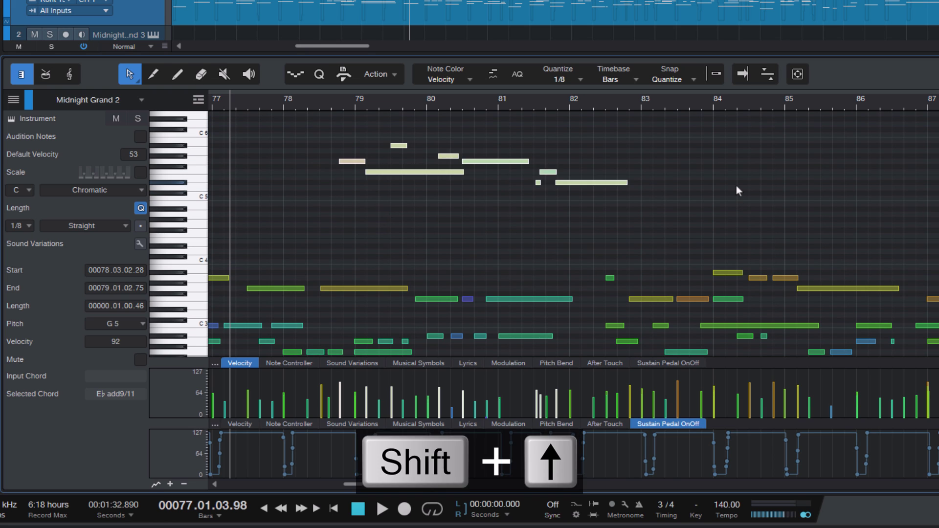
{"action": "key", "text": "shift+Down"}
{"action": "key", "text": "shift+Down"}
{"action": "key", "text": "shift+Down"}
{"action": "key", "text": "shift+Down"}
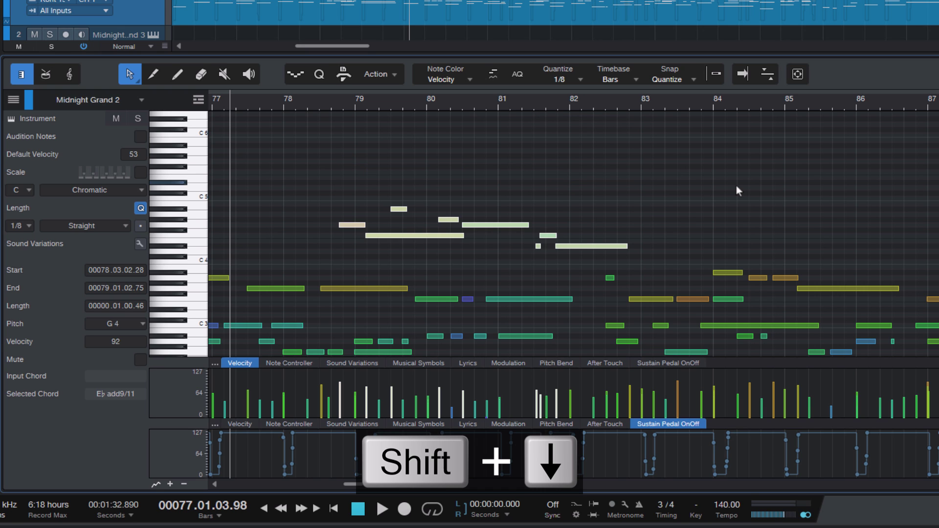
{"action": "key", "text": "shift+Up"}
{"action": "key", "text": "shift+Up"}
{"action": "key", "text": "shift+Up"}
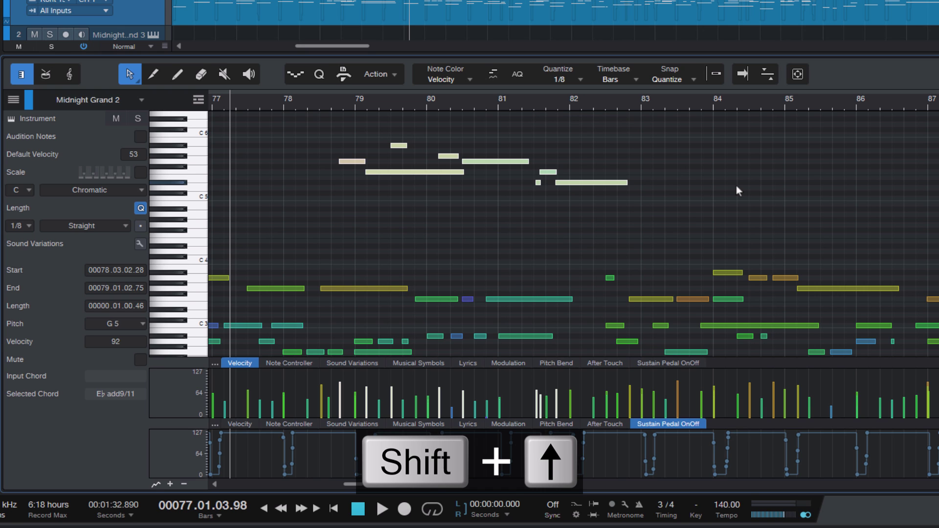
Select the four low bass notes and drop them an octave
{"action": "scroll", "coordinate": [730, 198], "scroll_direction": "down", "scroll_amount": 2}
{"action": "scroll", "coordinate": [729, 197], "scroll_direction": "down", "scroll_amount": 6}
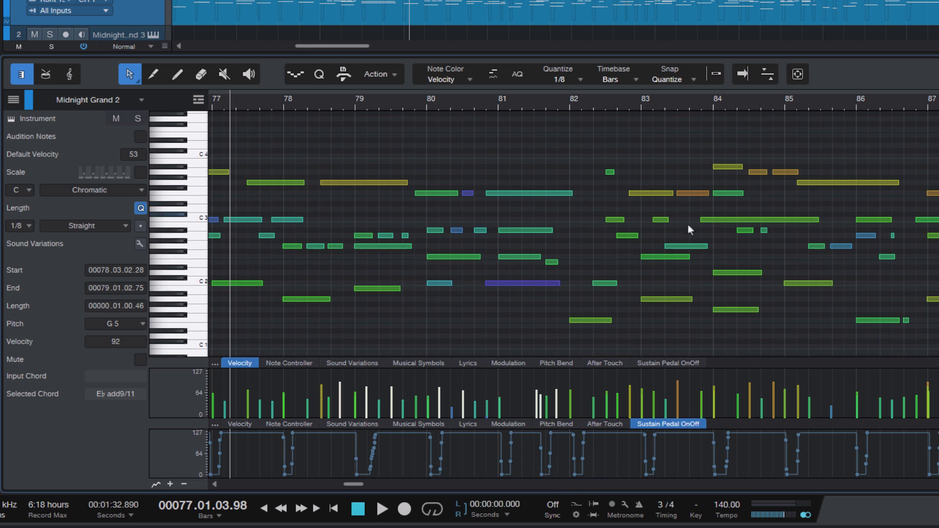
{"action": "left_click_drag", "start_coordinate": [328, 291], "coordinate": [534, 316]}
{"action": "key", "text": "shift+Down"}
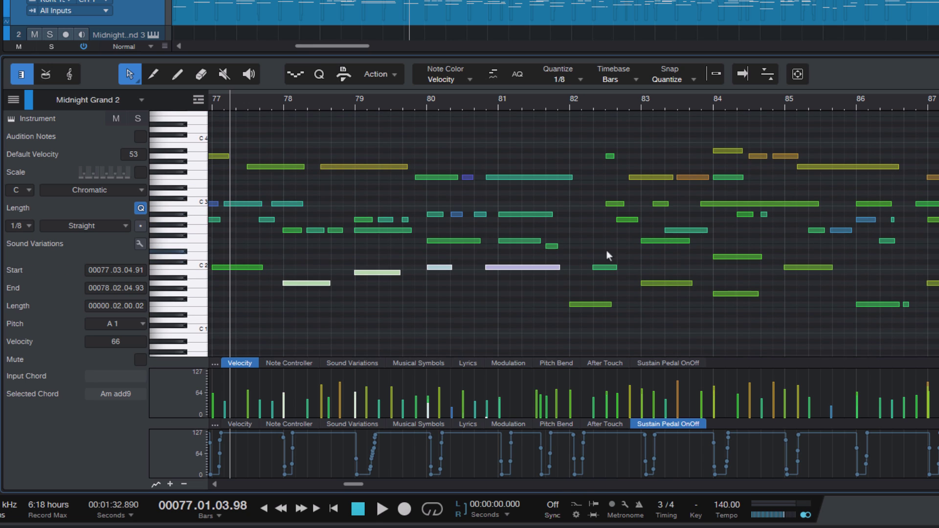
Play back the Spitfire Felt Piano's five-note phrase in Choir Violin, then stop
{"action": "scroll", "coordinate": [624, 245], "scroll_direction": "down", "scroll_amount": 2}
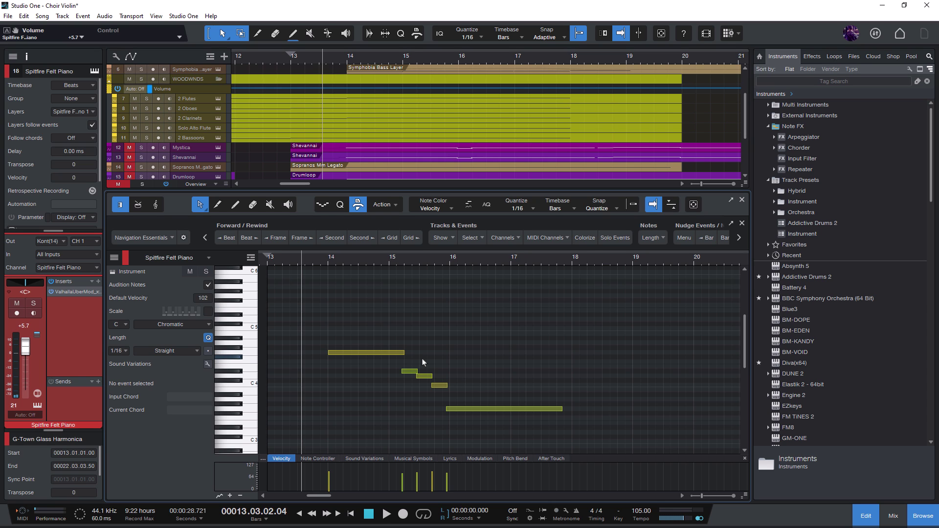
{"action": "key", "text": "space"}
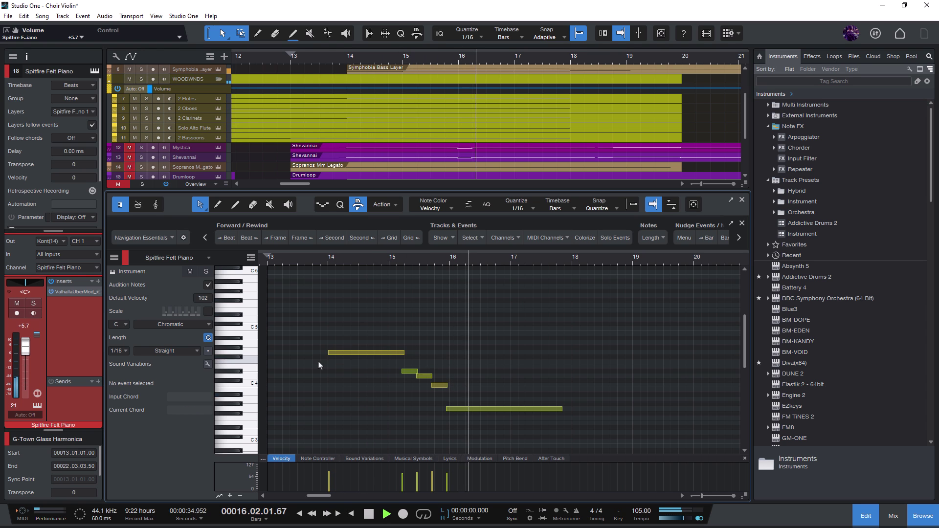
{"action": "key", "text": "space"}
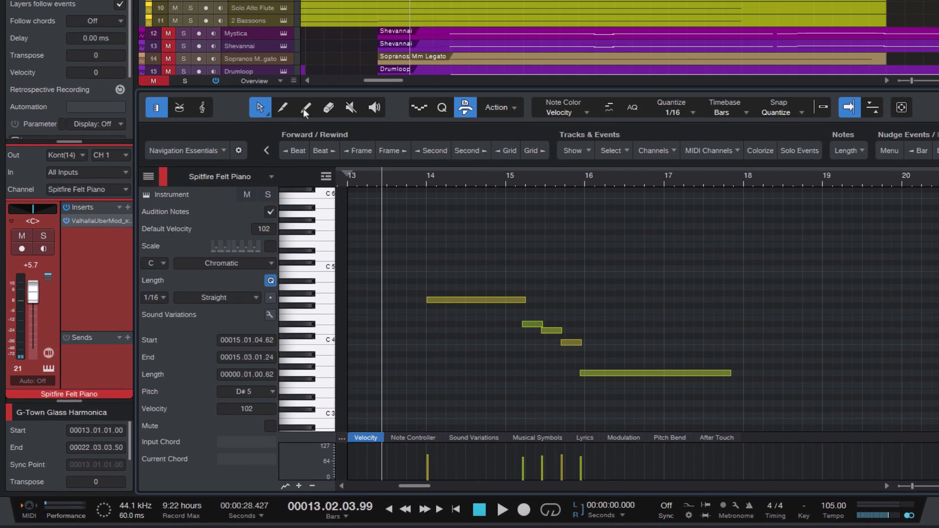
{"action": "left_click", "coordinate": [234, 205]}
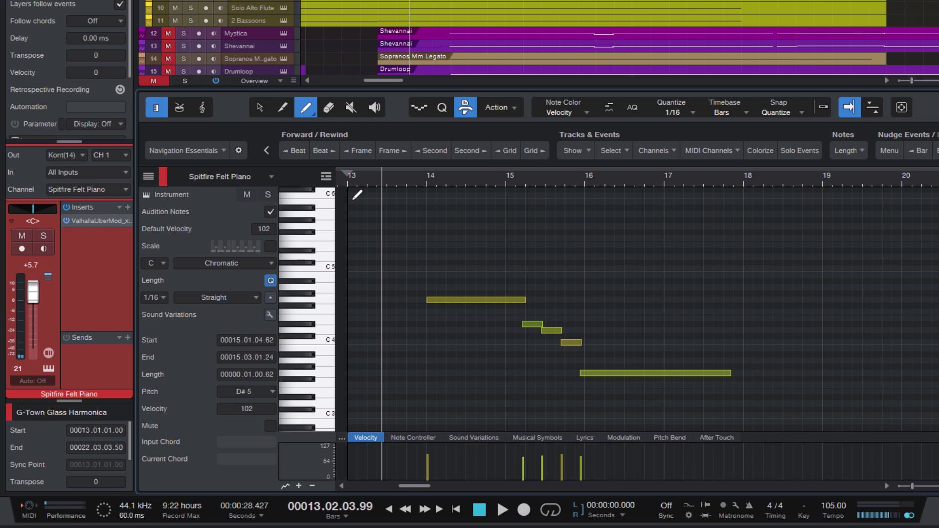
{"action": "mouse_move", "coordinate": [430, 224]}
{"action": "left_mouse_down"}
{"action": "mouse_move", "coordinate": [527, 227]}
{"action": "mouse_move", "coordinate": [533, 252]}
{"action": "mouse_move", "coordinate": [633, 289]}
{"action": "mouse_move", "coordinate": [744, 279]}
{"action": "left_mouse_up"}
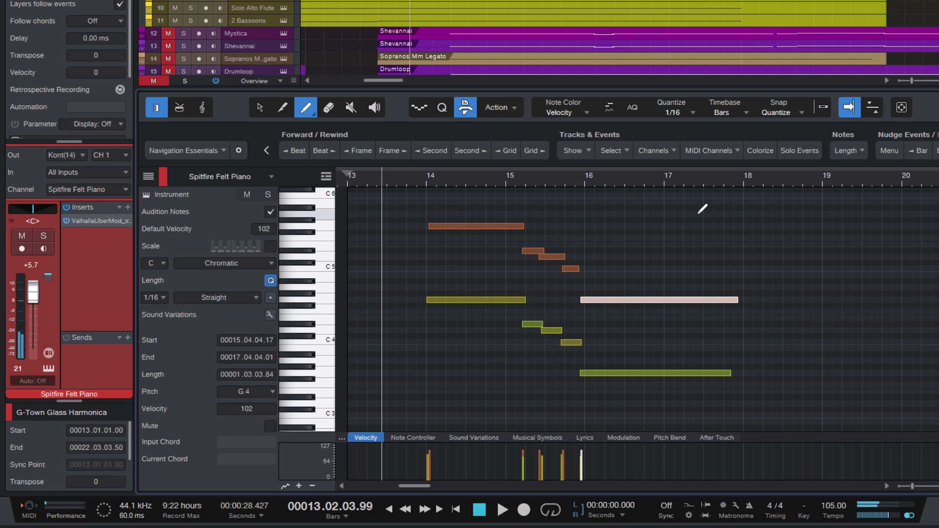
{"action": "key", "text": "e"}
{"action": "key", "text": "ctrl+z"}
{"action": "key", "text": "ctrl+z"}
{"action": "key", "text": "ctrl+z"}
{"action": "key", "text": "ctrl+z"}
{"action": "key", "text": "ctrl+z"}
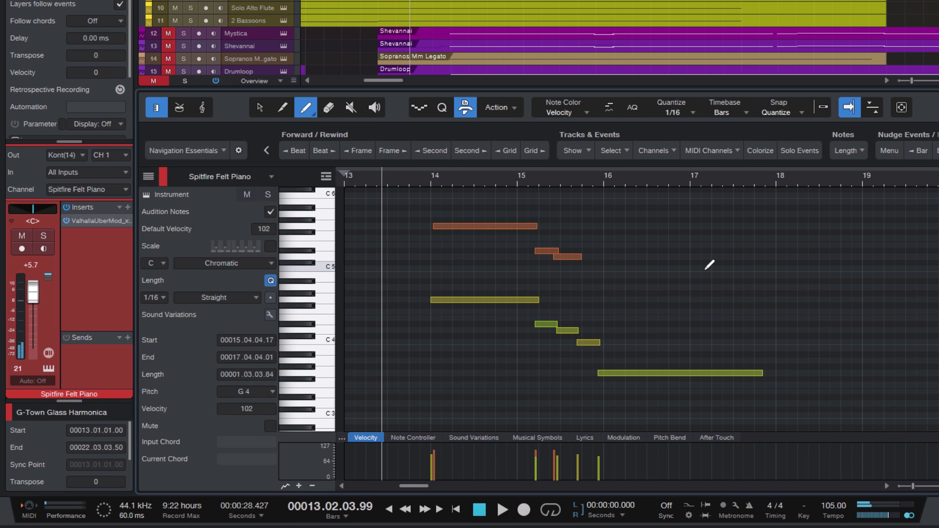
{"action": "key", "text": "1"}
{"action": "scroll", "coordinate": [655, 281], "scroll_direction": "up", "scroll_amount": 1}
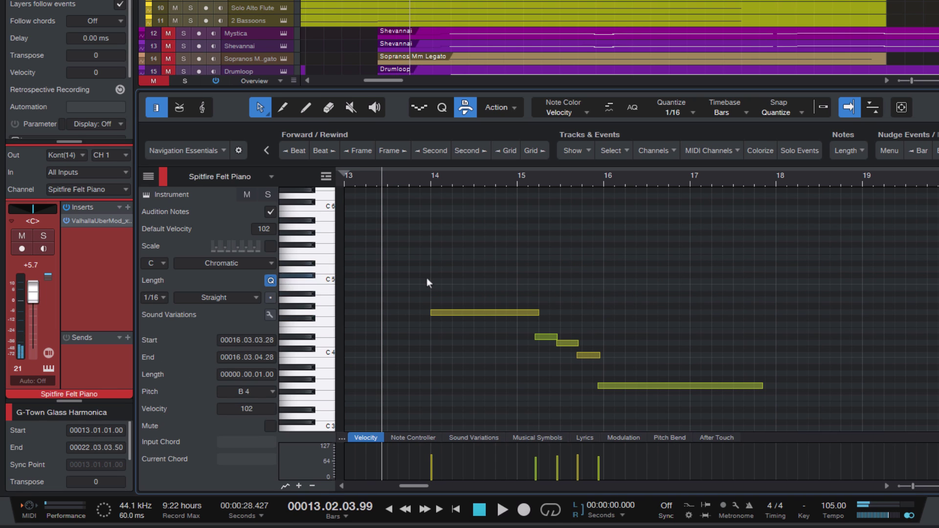
Select the five-note phrase, duplicate it, and transpose the copy to D5
{"action": "left_click_drag", "start_coordinate": [424, 278], "coordinate": [772, 415]}
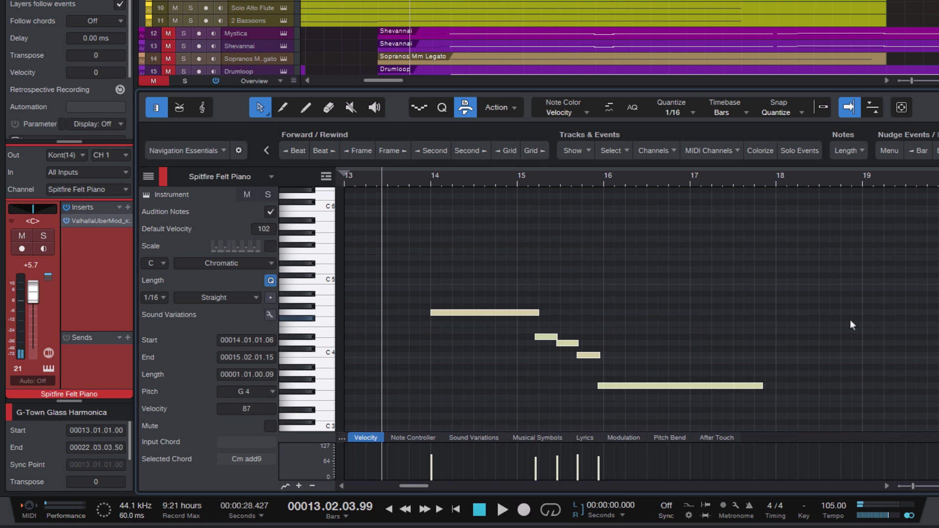
{"action": "key", "text": "ctrl+c"}
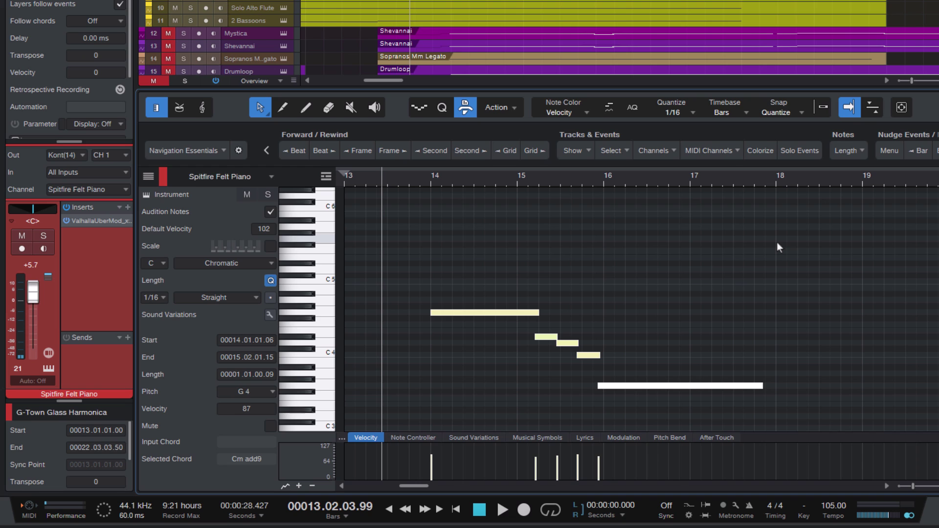
{"action": "key", "text": "ctrl+d"}
{"action": "key", "text": "Up"}
{"action": "key", "text": "Up"}
{"action": "key", "text": "Up"}
{"action": "key", "text": "Up"}
{"action": "key", "text": "Up"}
{"action": "key", "text": "Up"}
{"action": "key", "text": "Up"}
{"action": "key", "text": "Up"}
{"action": "key", "text": "Up"}
{"action": "key", "text": "Up"}
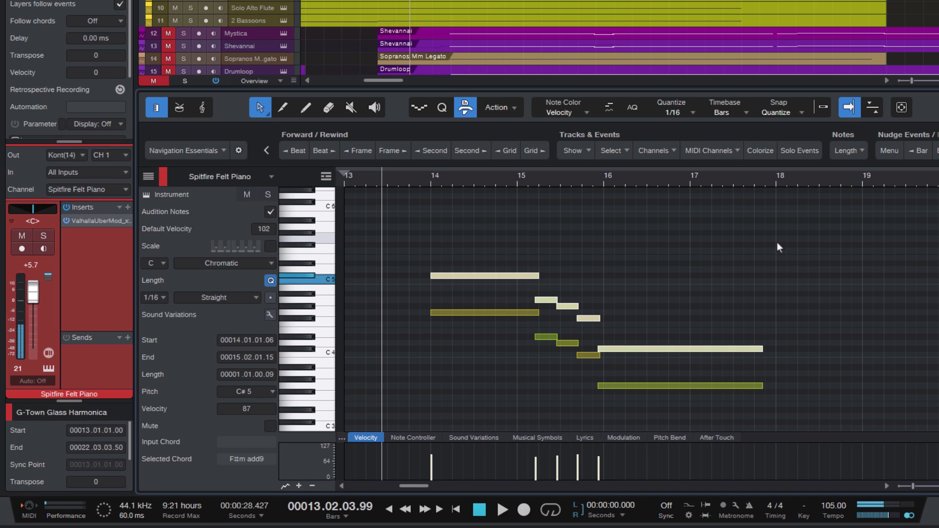
{"action": "key", "text": "Up"}
{"action": "key", "text": "Up"}
{"action": "key", "text": "Up"}
{"action": "key", "text": "Up"}
{"action": "key", "text": "Up"}
{"action": "key", "text": "Up"}
{"action": "key", "text": "Up"}
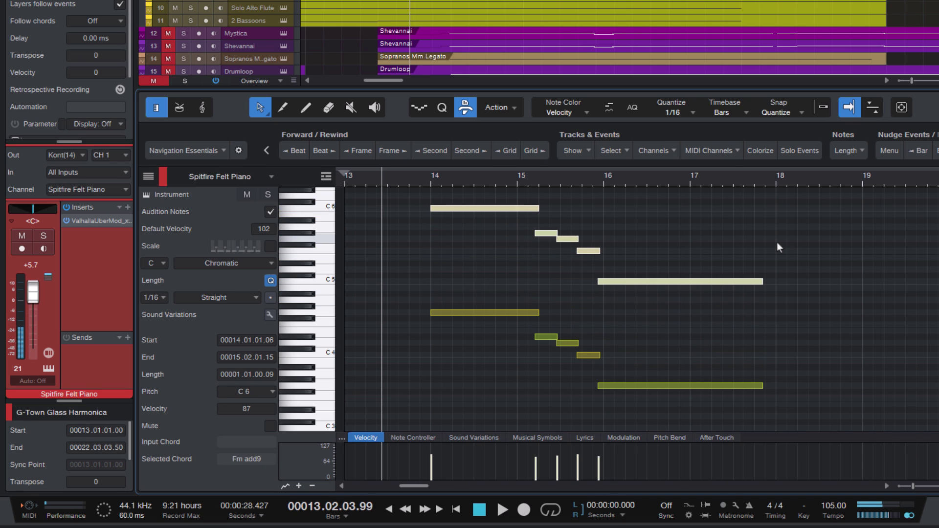
{"action": "key", "text": "Down"}
{"action": "key", "text": "Down"}
{"action": "key", "text": "Down"}
{"action": "key", "text": "Down"}
{"action": "key", "text": "Down"}
{"action": "key", "text": "Down"}
{"action": "key", "text": "Down"}
{"action": "key", "text": "Down"}
{"action": "key", "text": "Down"}
{"action": "key", "text": "Down"}
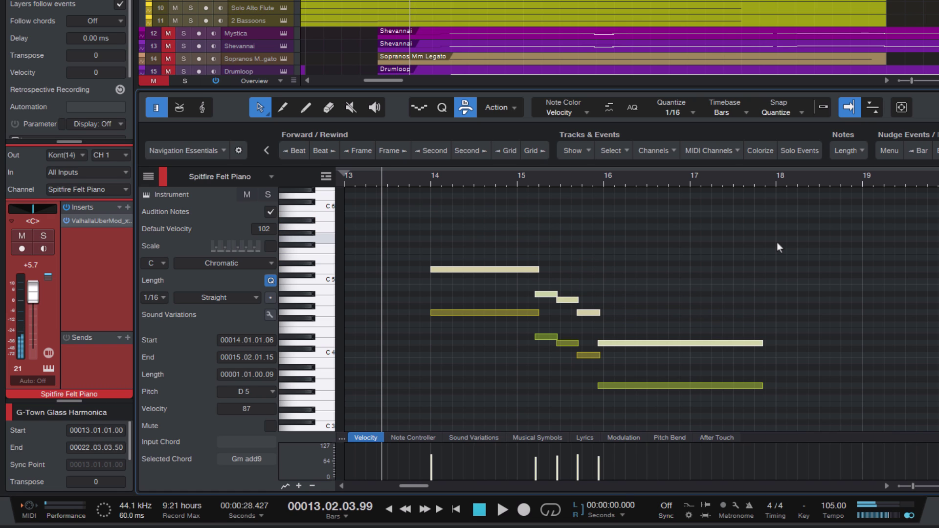
Solo the piano track to hear the doubled phrase, then lower the copy to G4
{"action": "key", "text": "s"}
{"action": "key", "text": "space"}
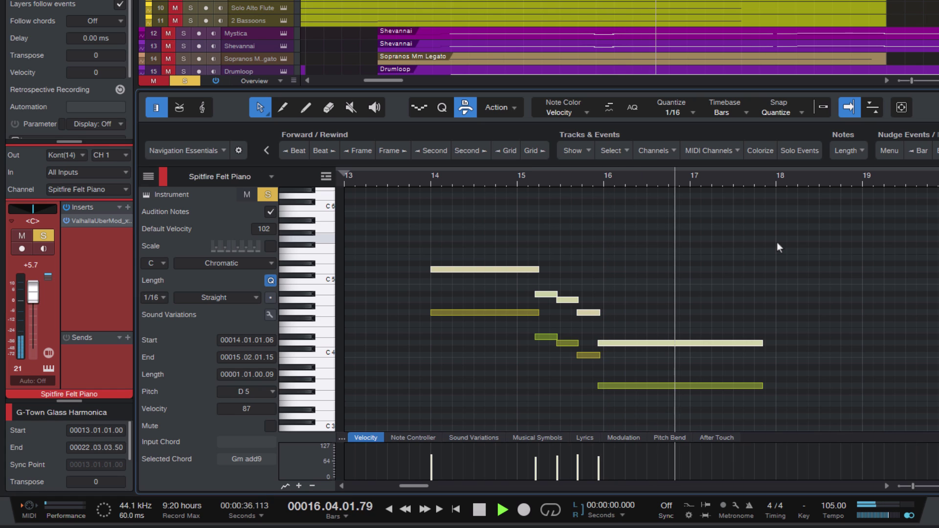
{"action": "key", "text": "space"}
{"action": "key", "text": "s"}
{"action": "key", "text": "Down"}
{"action": "key", "text": "Down"}
{"action": "key", "text": "Down"}
{"action": "key", "text": "Down"}
{"action": "key", "text": "Down"}
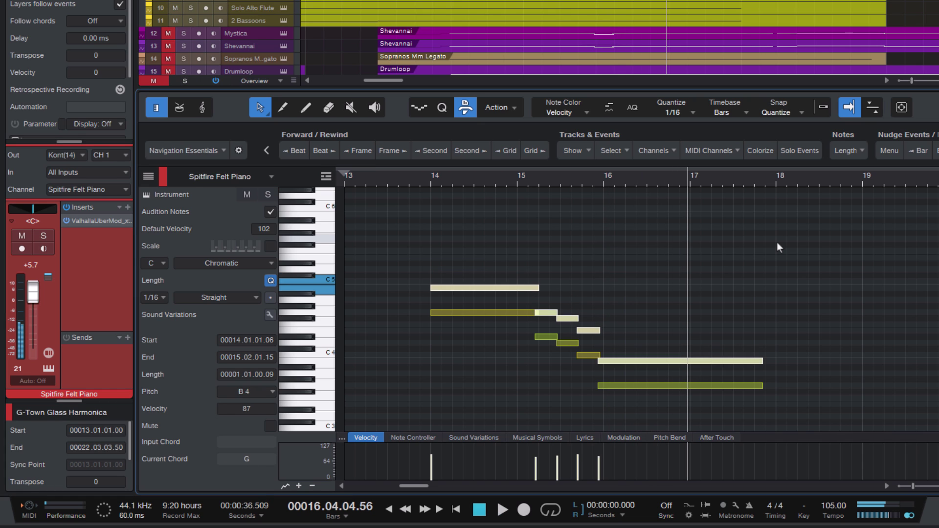
{"action": "key", "text": "Down"}
{"action": "key", "text": "Down"}
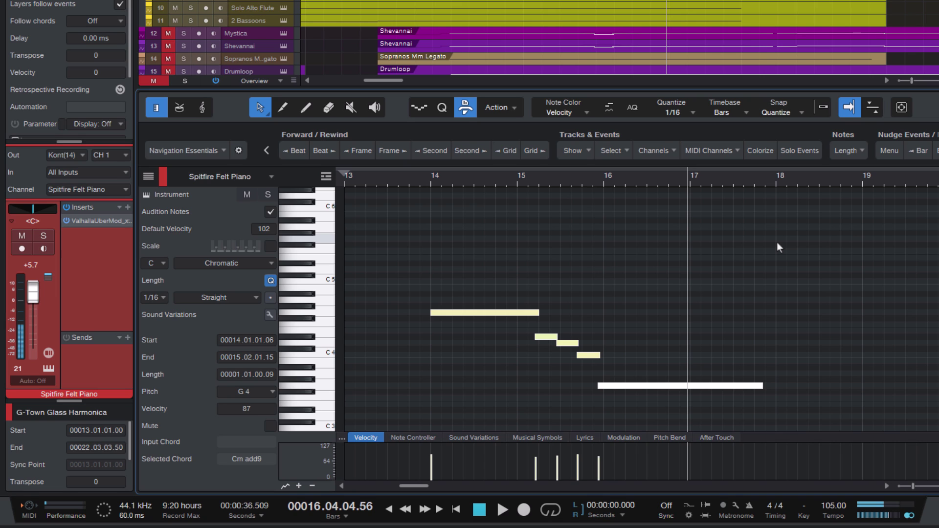
Duplicate the phrase an octave higher and play it from around bar 13
{"action": "key", "text": "alt+shift+Up"}
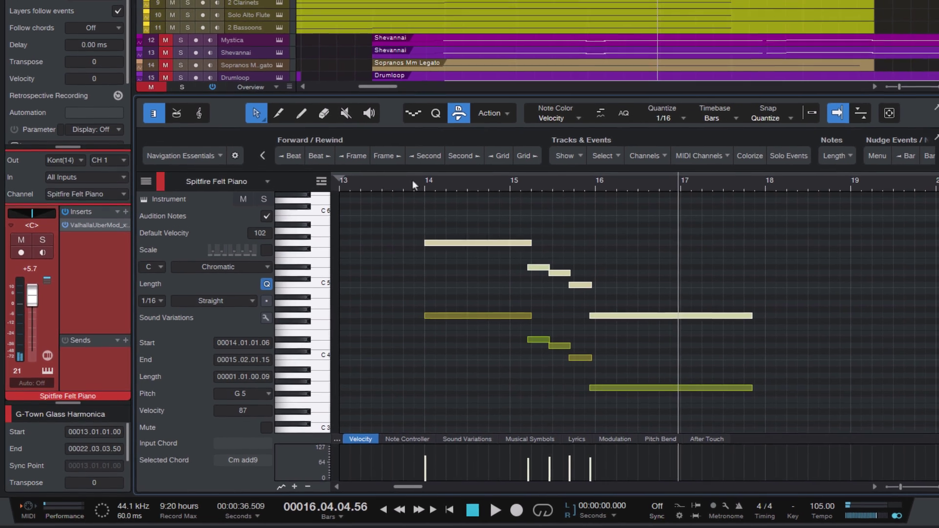
{"action": "left_click", "coordinate": [422, 169]}
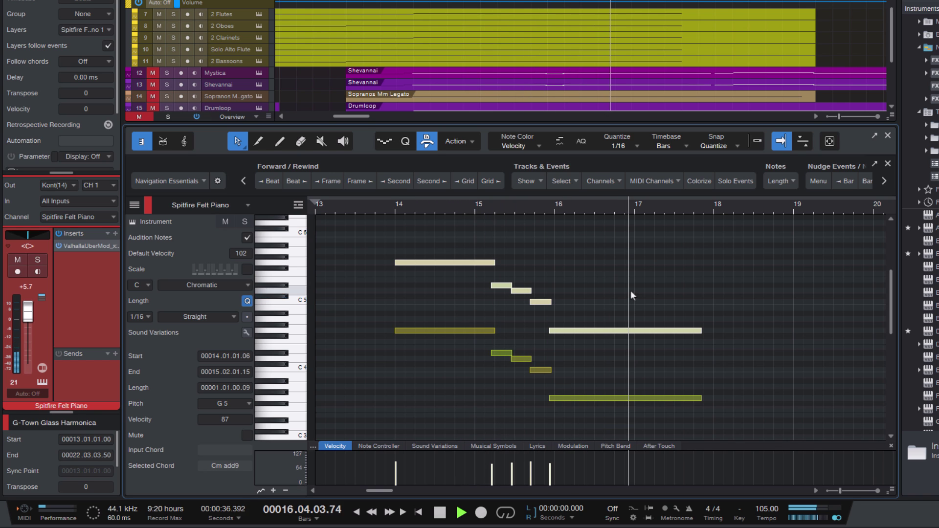
{"action": "key", "text": "space"}
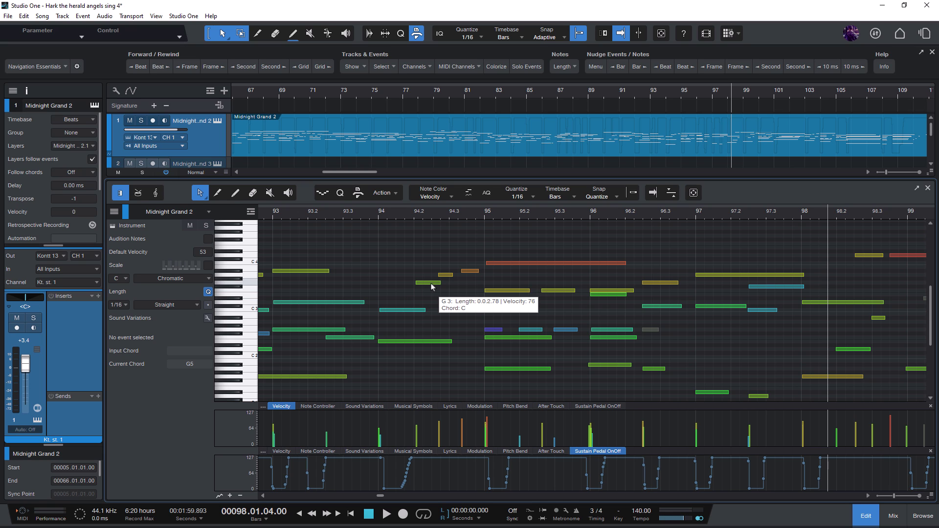
Turn on Snap To Grid and drag the G3 note near bar 94 to 94.02.03.00
{"action": "mouse_move", "coordinate": [428, 285]}
{"action": "left_mouse_down"}
{"action": "mouse_move", "coordinate": [391, 284]}
{"action": "mouse_move", "coordinate": [430, 284]}
{"action": "left_mouse_up"}
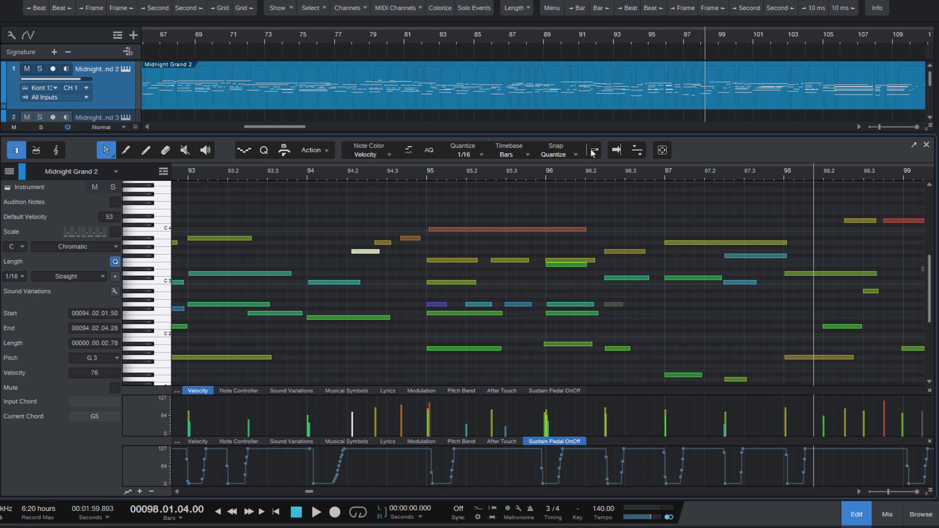
{"action": "left_click", "coordinate": [592, 152]}
{"action": "left_click", "coordinate": [570, 156]}
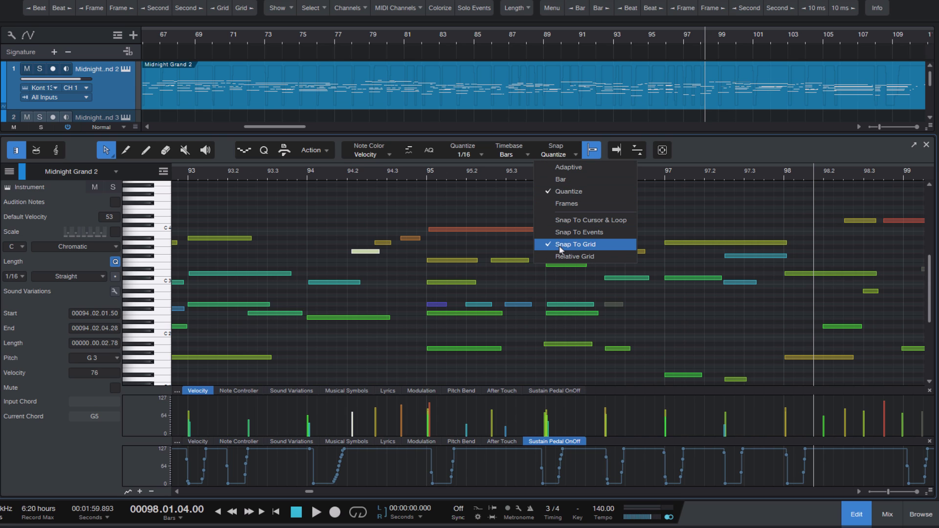
{"action": "left_click", "coordinate": [560, 246]}
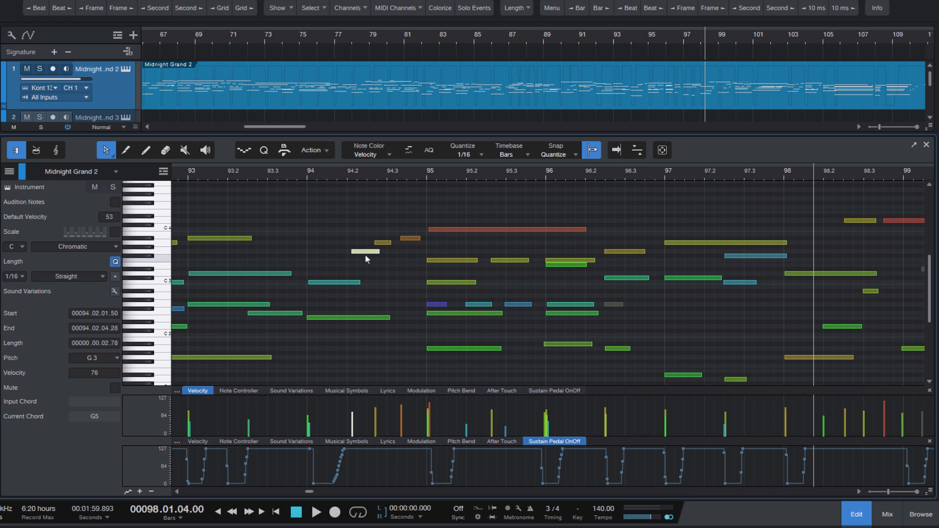
{"action": "mouse_move", "coordinate": [367, 254]}
{"action": "left_mouse_down"}
{"action": "mouse_move", "coordinate": [382, 252]}
{"action": "mouse_move", "coordinate": [340, 252]}
{"action": "mouse_move", "coordinate": [362, 255]}
{"action": "left_mouse_up"}
Select three neighbouring notes near bar 94 and nudge them in 1/16 steps
{"action": "left_click", "coordinate": [363, 289]}
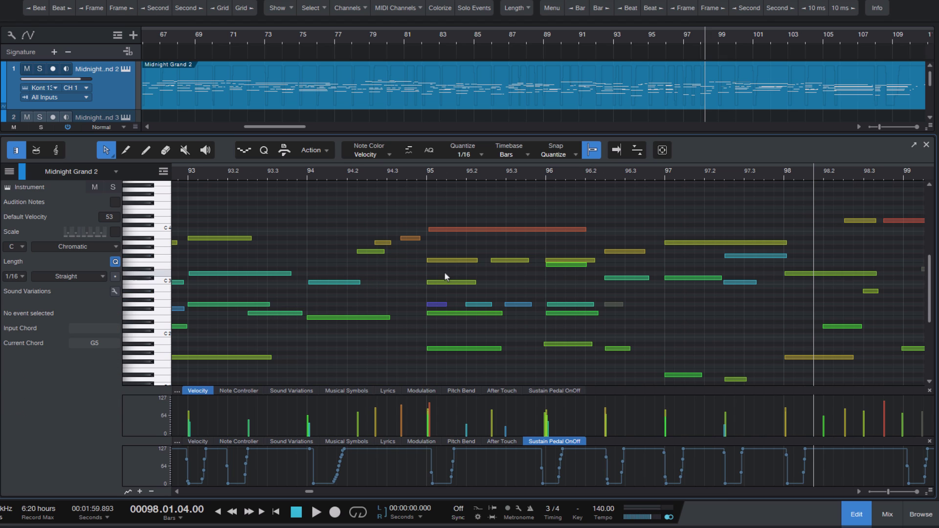
{"action": "left_click_drag", "start_coordinate": [357, 216], "coordinate": [409, 261]}
{"action": "key", "text": "alt+Left"}
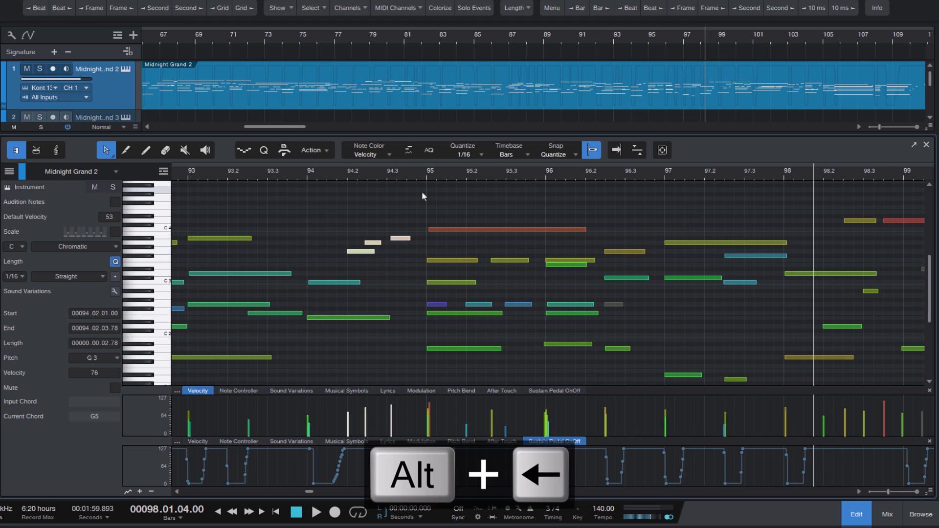
{"action": "key", "text": "alt+Left"}
{"action": "key", "text": "alt+Left"}
{"action": "key", "text": "alt+Left"}
{"action": "key", "text": "alt+Left"}
{"action": "key", "text": "alt+Right"}
{"action": "key", "text": "alt+Right"}
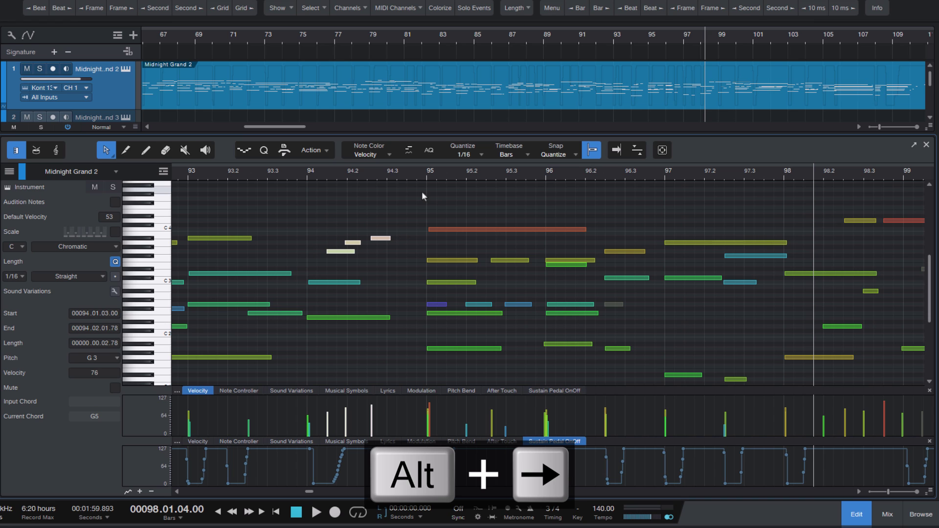
{"action": "key", "text": "alt+Right"}
{"action": "key", "text": "alt+Right"}
{"action": "key", "text": "alt+Right"}
{"action": "key", "text": "alt+Right"}
{"action": "key", "text": "alt+Right"}
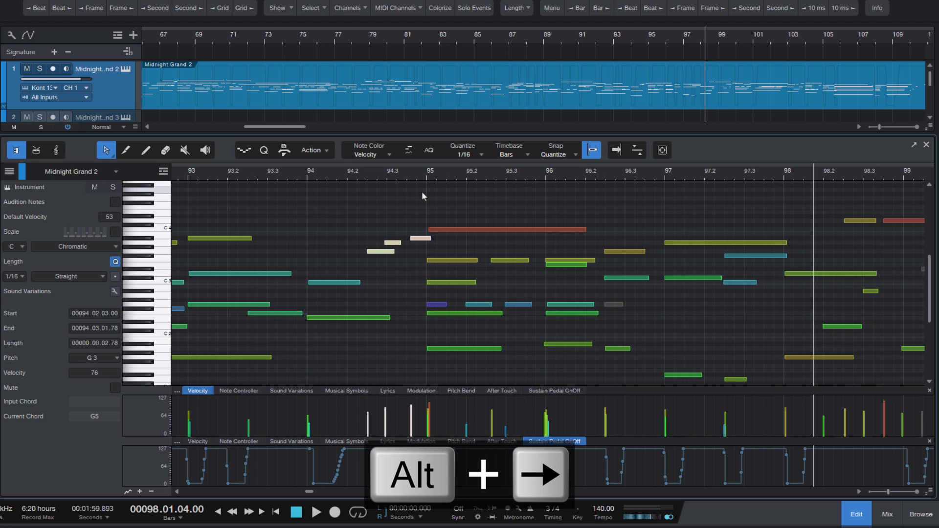
Set the quantize grid to 1/4 and nudge the notes in quarter steps to 94.02.01
{"action": "left_click", "coordinate": [474, 154]}
{"action": "left_click", "coordinate": [565, 171]}
{"action": "key", "text": "alt+Right"}
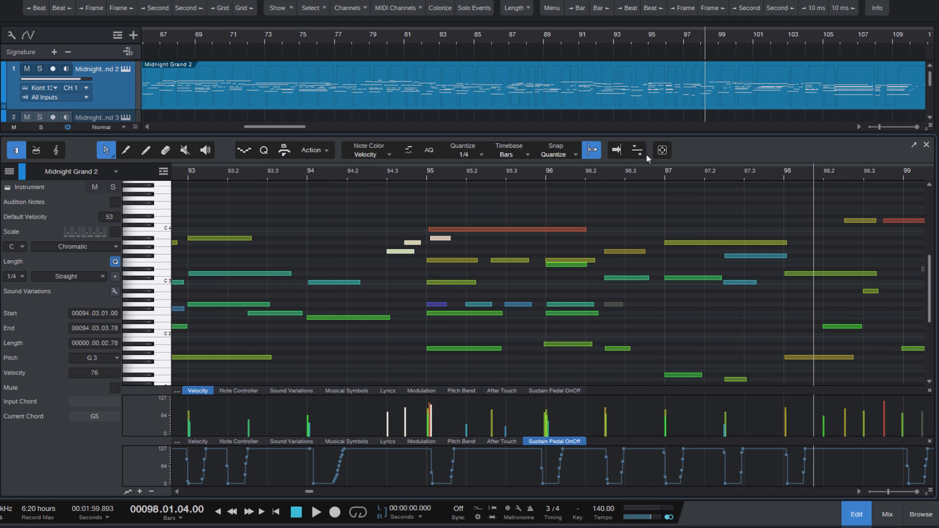
{"action": "key", "text": "alt+Left"}
{"action": "key", "text": "alt+Left"}
{"action": "key", "text": "alt+Left"}
{"action": "key", "text": "alt+Left"}
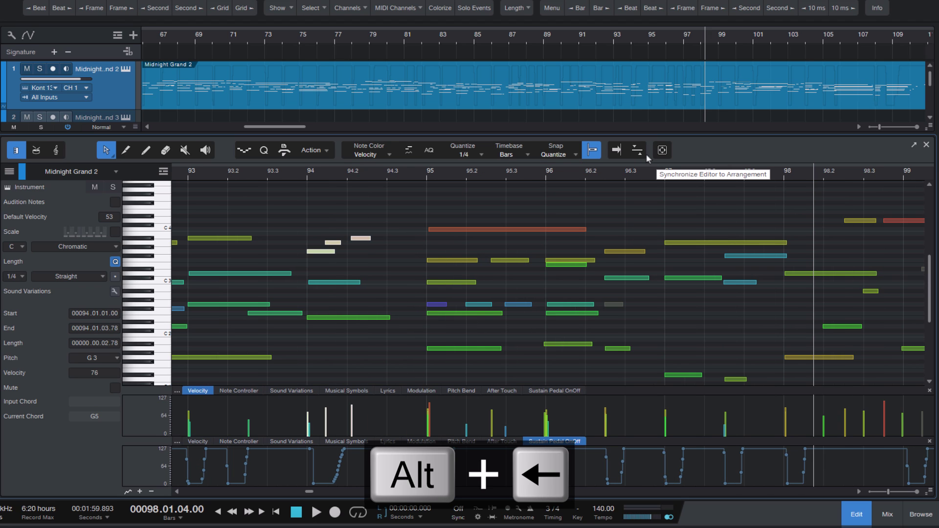
{"action": "key", "text": "alt+Right"}
{"action": "key", "text": "alt+Right"}
{"action": "key", "text": "alt+Right"}
{"action": "key", "text": "alt+Right"}
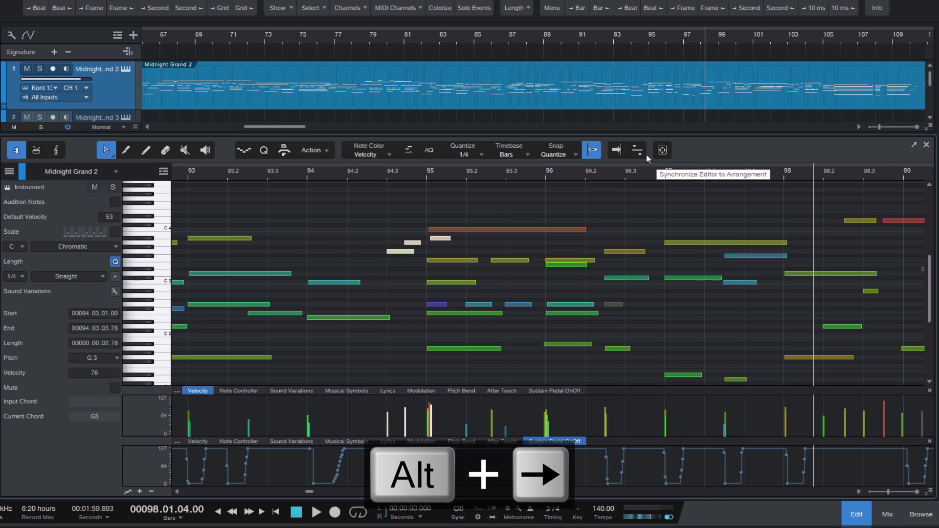
{"action": "key", "text": "alt+Right"}
{"action": "key", "text": "alt+Left"}
{"action": "key", "text": "alt+Left"}
{"action": "key", "text": "alt+Left"}
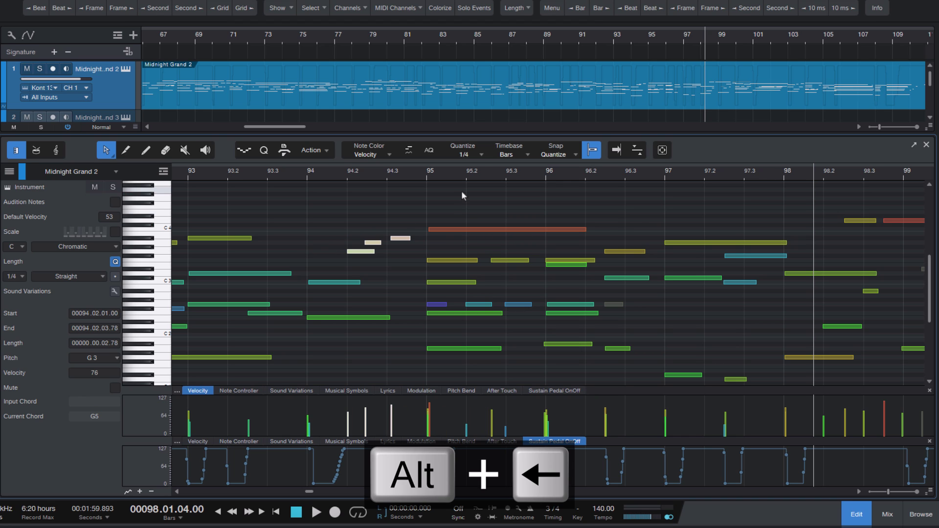
Select the four notes around bars 94–95, set the grid to 1/16, and shift them by bars
{"action": "left_click", "coordinate": [401, 248]}
{"action": "left_click_drag", "start_coordinate": [323, 213], "coordinate": [450, 258]}
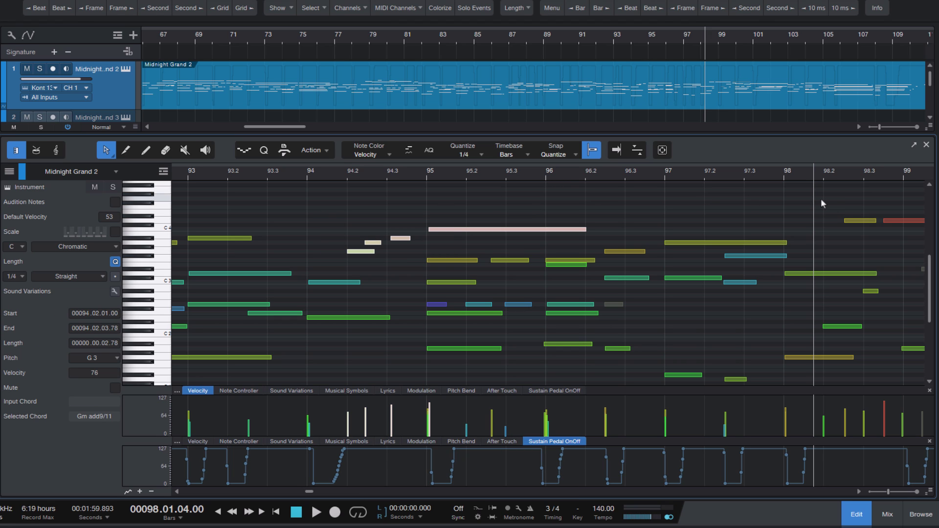
{"action": "key", "text": "alt+3"}
{"action": "key", "text": "ctrl+alt+Right"}
{"action": "key", "text": "ctrl+alt+Right"}
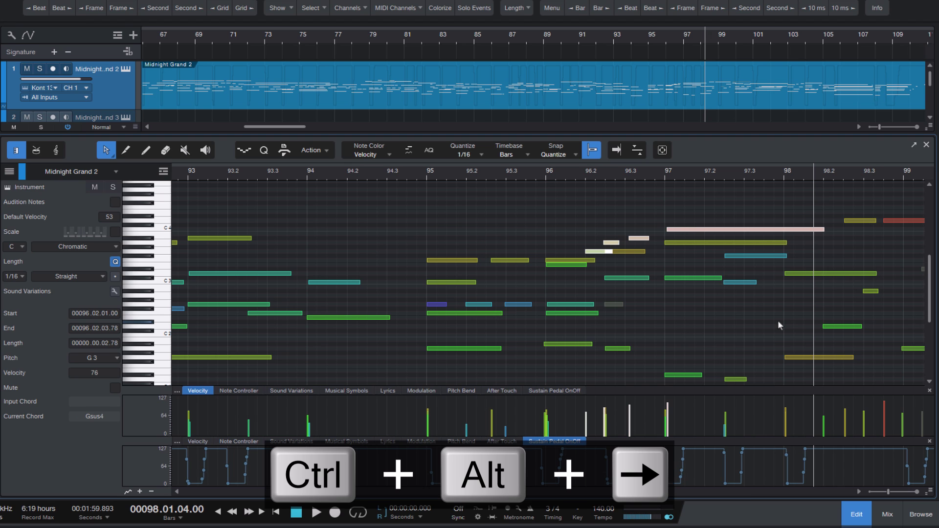
{"action": "key", "text": "ctrl+alt+Left"}
{"action": "key", "text": "ctrl+alt+Left"}
{"action": "key", "text": "ctrl+alt+Left"}
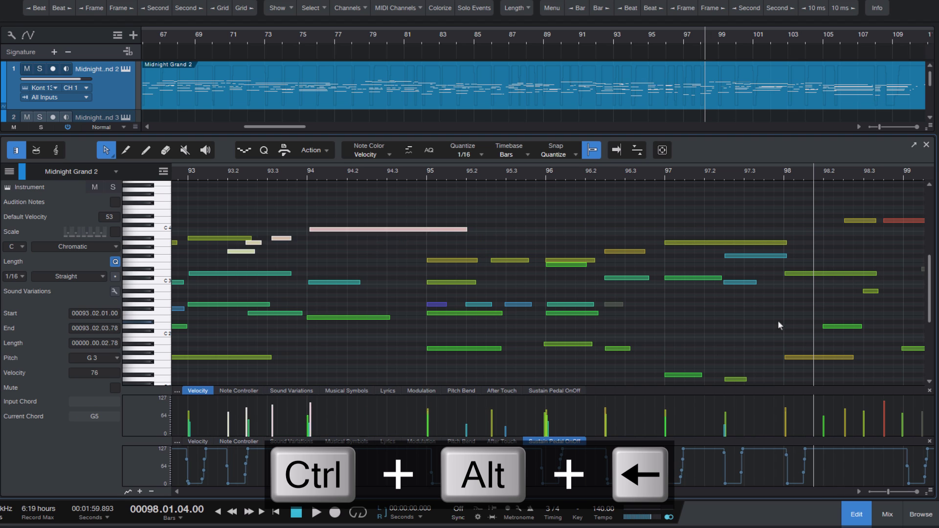
{"action": "key", "text": "ctrl+alt+Right"}
{"action": "key", "text": "ctrl+alt+Left"}
{"action": "key", "text": "ctrl+alt+Right"}
Select the long note and its neighbours and move them bar by bar to start at bar 90
{"action": "key", "text": "w"}
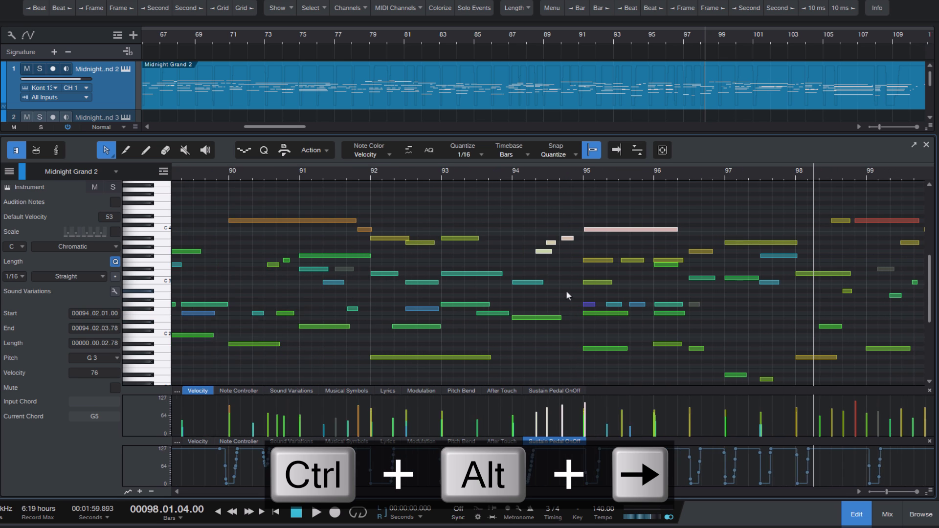
{"action": "key", "text": "w"}
{"action": "left_click_drag", "start_coordinate": [429, 201], "coordinate": [570, 246]}
{"action": "key", "text": "ctrl+alt+Left"}
{"action": "key", "text": "ctrl+alt+Left"}
{"action": "key", "text": "ctrl+alt+Left"}
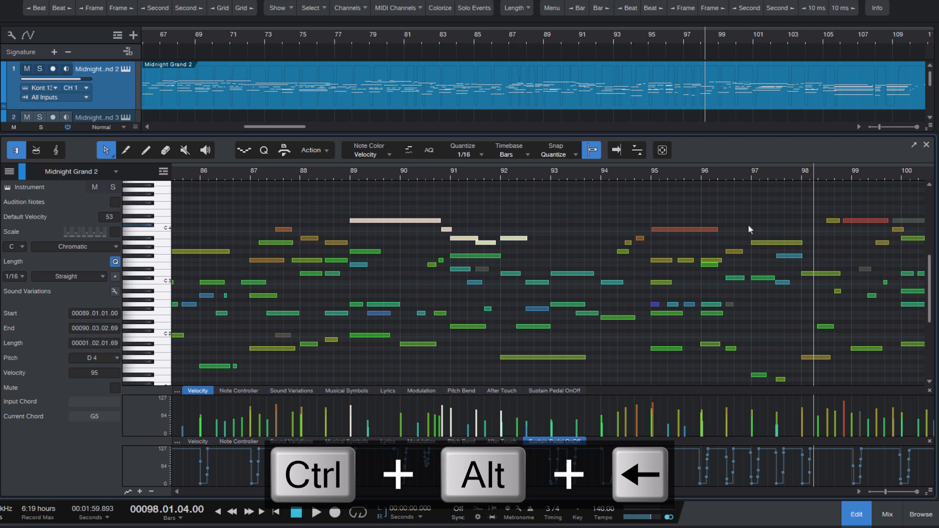
{"action": "key", "text": "ctrl+alt+Right"}
{"action": "key", "text": "ctrl+alt+Right"}
{"action": "key", "text": "ctrl+alt+Right"}
{"action": "key", "text": "ctrl+alt+Right"}
{"action": "key", "text": "ctrl+alt+Left"}
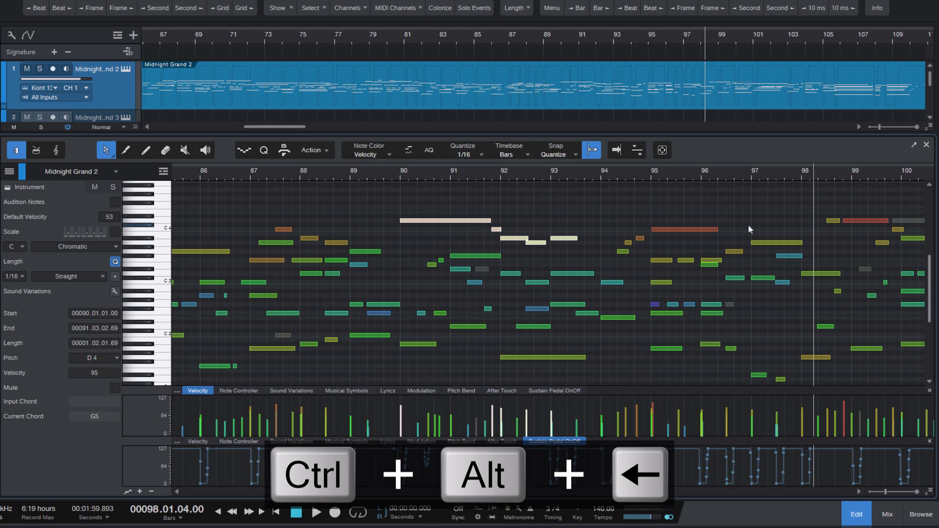
{"action": "scroll", "coordinate": [673, 219], "scroll_direction": "up", "scroll_amount": 2}
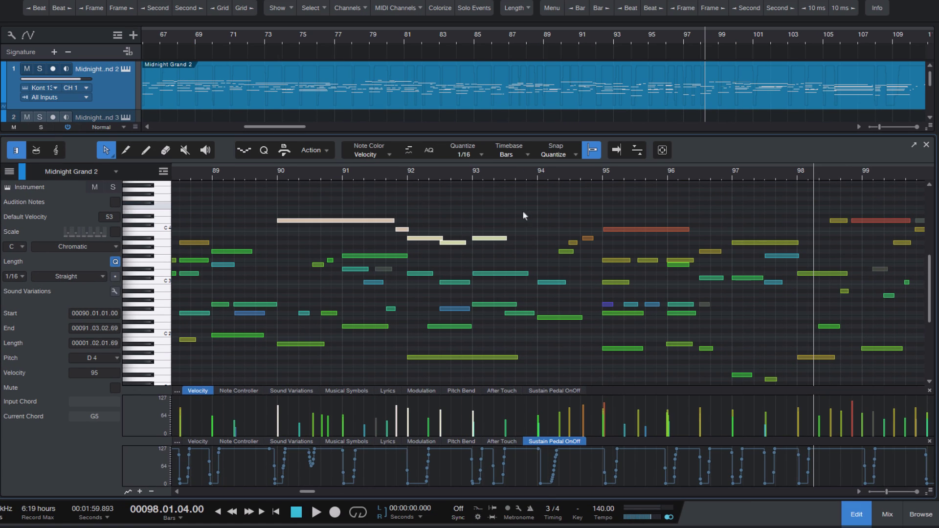
{"action": "key", "text": "e"}
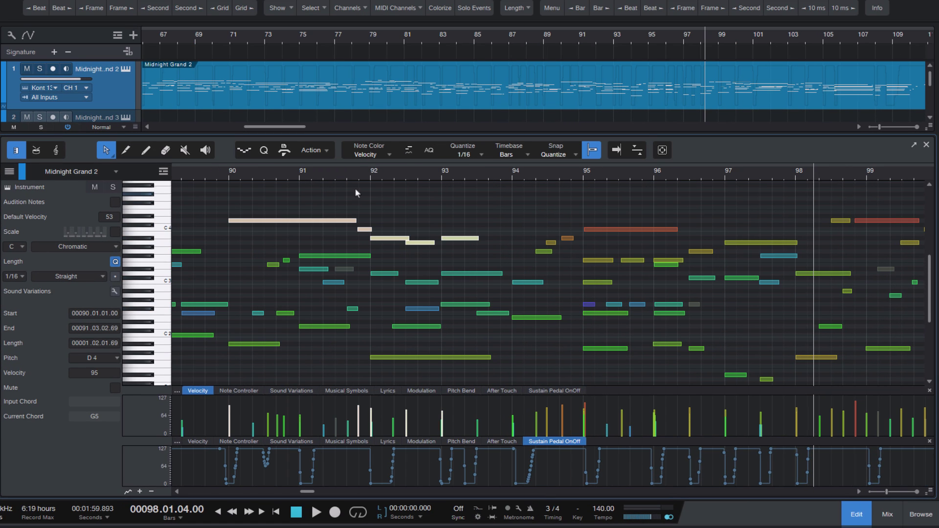
{"action": "scroll", "coordinate": [360, 192], "scroll_direction": "up", "scroll_amount": 1}
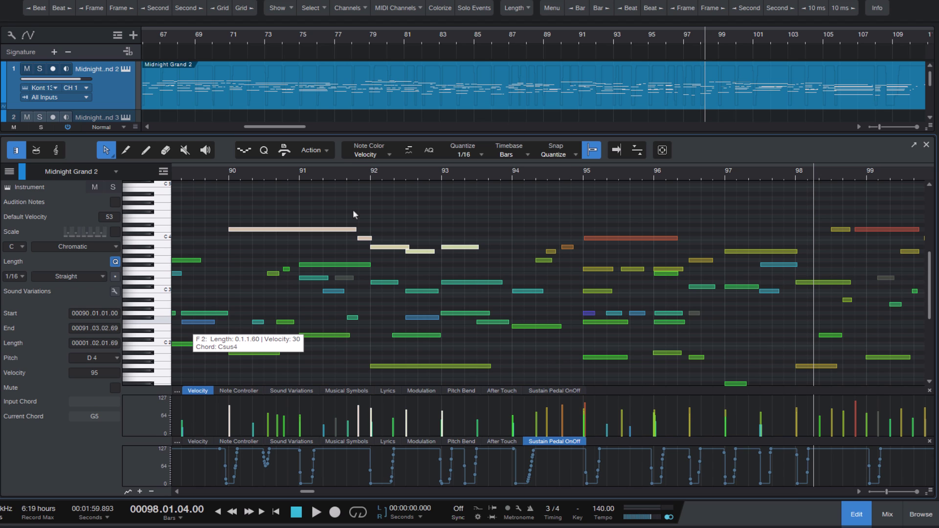
Turn snapping off and nudge the selected D4-led notes two tiny free increments later, just past bar 90
{"action": "left_click", "coordinate": [593, 152]}
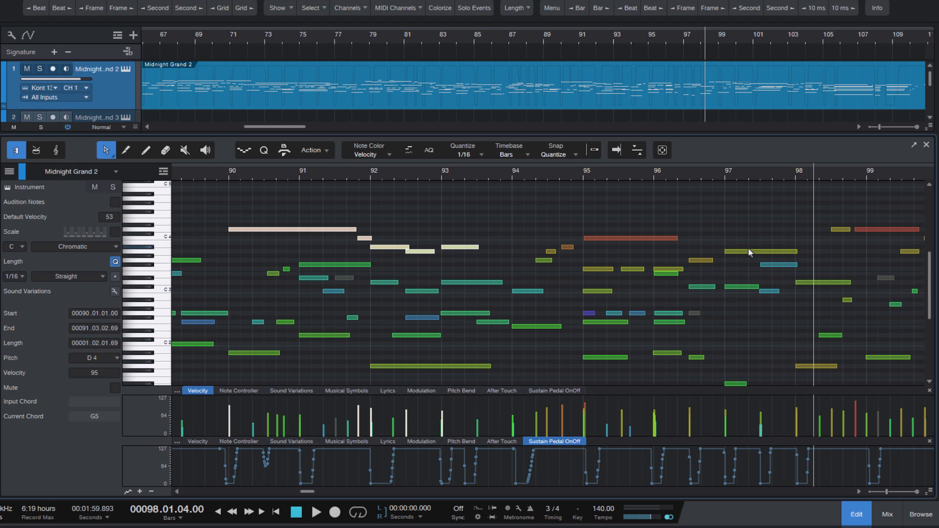
{"action": "key", "text": "alt+Right"}
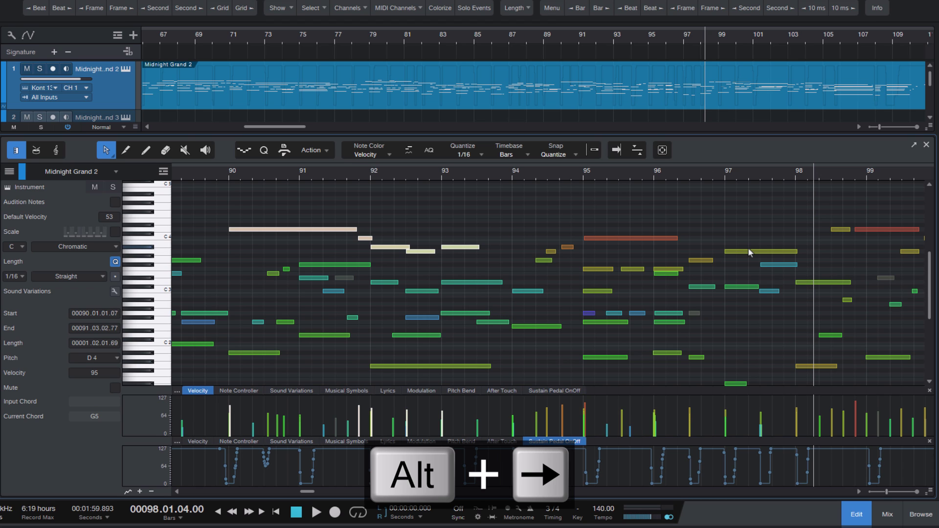
{"action": "key", "text": "alt+Right"}
{"action": "key", "text": "alt+Right"}
{"action": "key", "text": "alt+Right"}
{"action": "key", "text": "alt+Right"}
{"action": "key", "text": "alt+Right"}
{"action": "key", "text": "alt+Right"}
{"action": "key", "text": "alt+Right"}
{"action": "key", "text": "alt+Right"}
{"action": "key", "text": "alt+Right"}
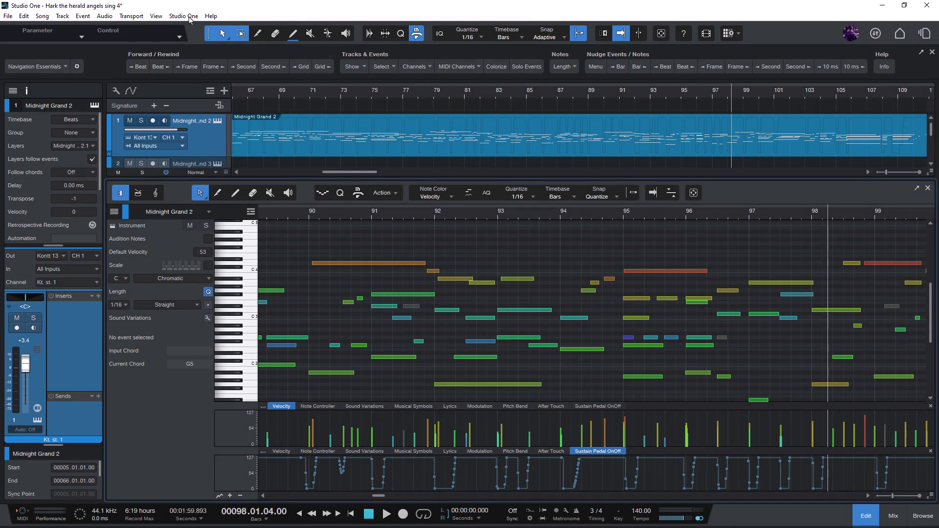
Show Studio One Installation's installed content, scrolled down to Navigation Essentials 1.4.1.0
{"action": "left_click", "coordinate": [188, 16]}
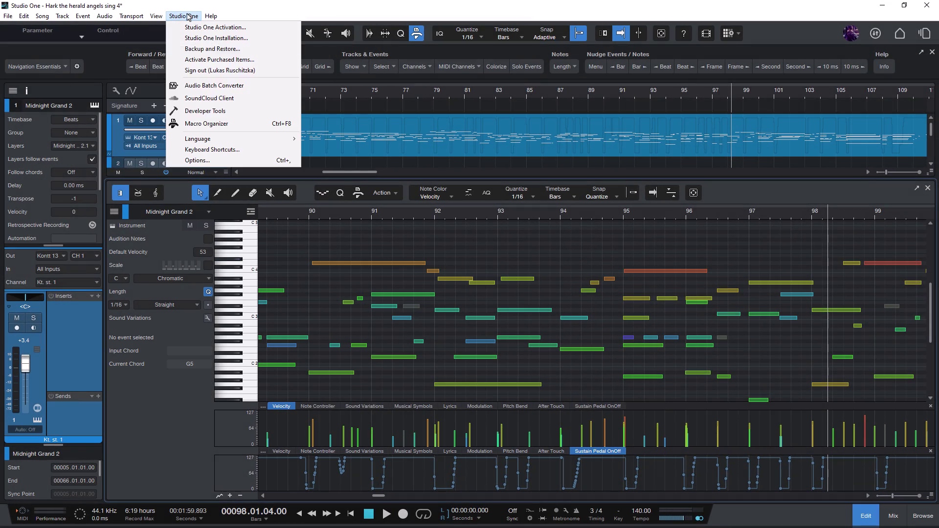
{"action": "left_click", "coordinate": [208, 38]}
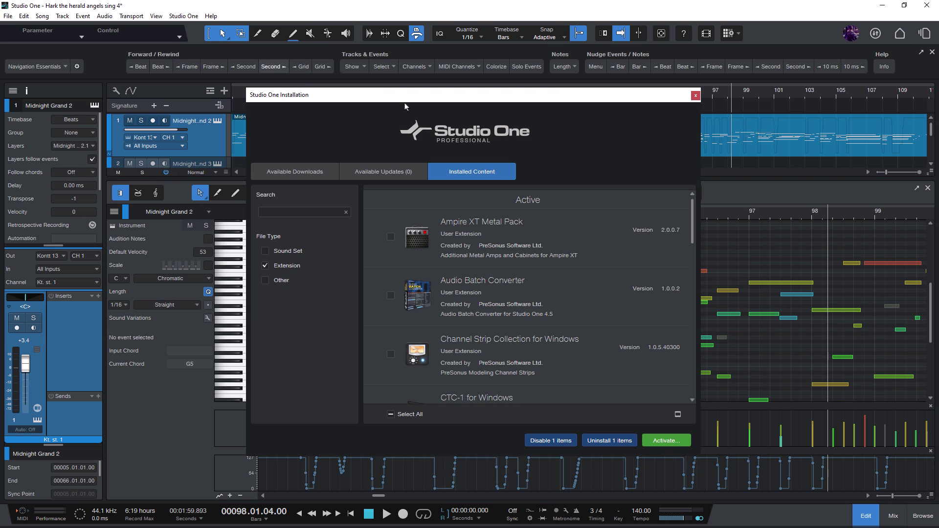
{"action": "left_click_drag", "start_coordinate": [692, 222], "coordinate": [694, 321]}
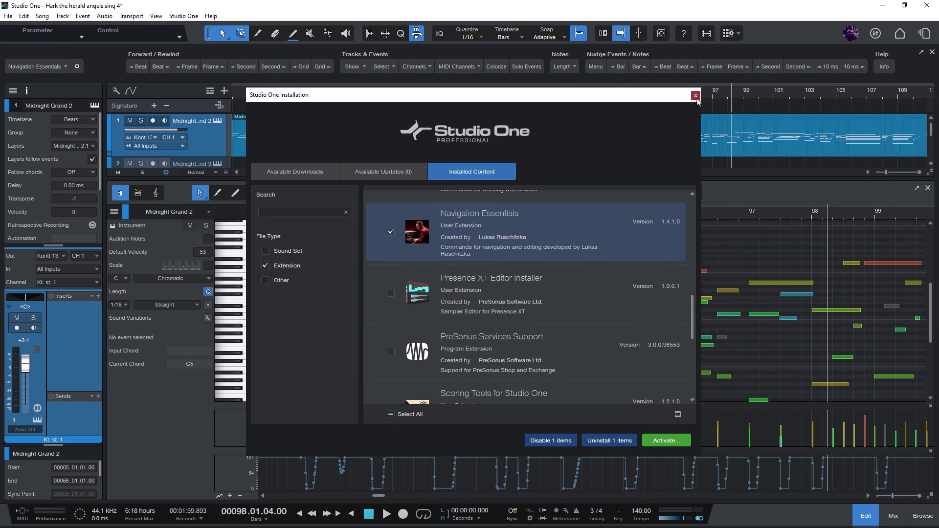
Close the installation window, select the five notes around bars 90–93, and nudge them by beats
{"action": "left_click", "coordinate": [695, 95]}
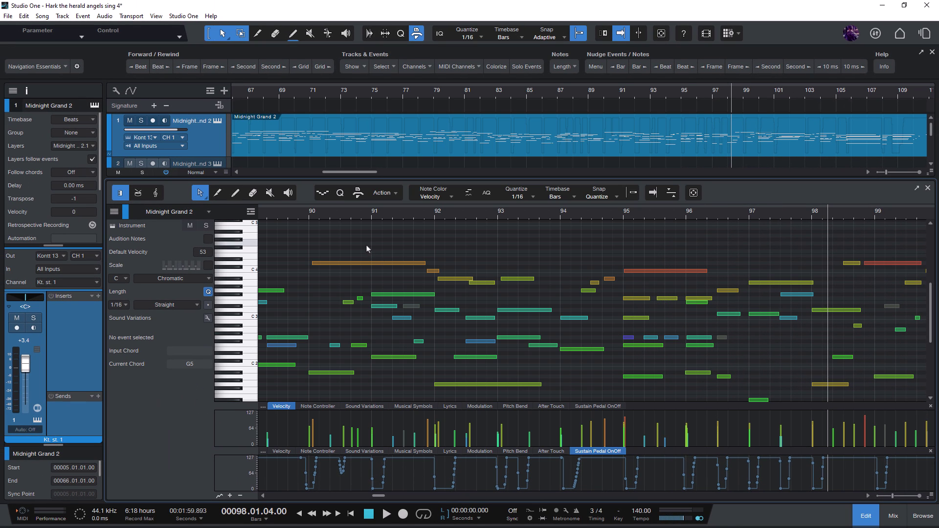
{"action": "left_click_drag", "start_coordinate": [365, 241], "coordinate": [528, 288]}
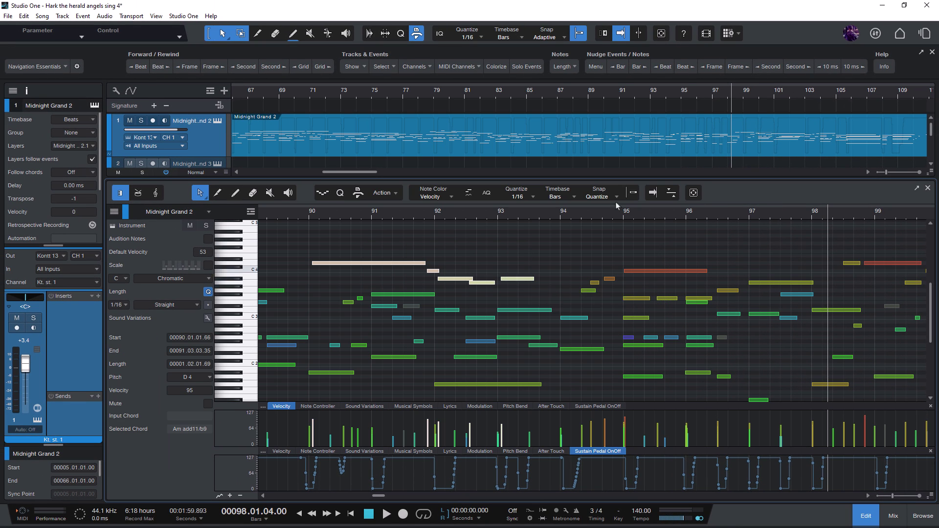
{"action": "left_click", "coordinate": [662, 67]}
{"action": "left_click", "coordinate": [662, 67]}
{"action": "left_click", "coordinate": [686, 67]}
{"action": "left_click", "coordinate": [686, 67]}
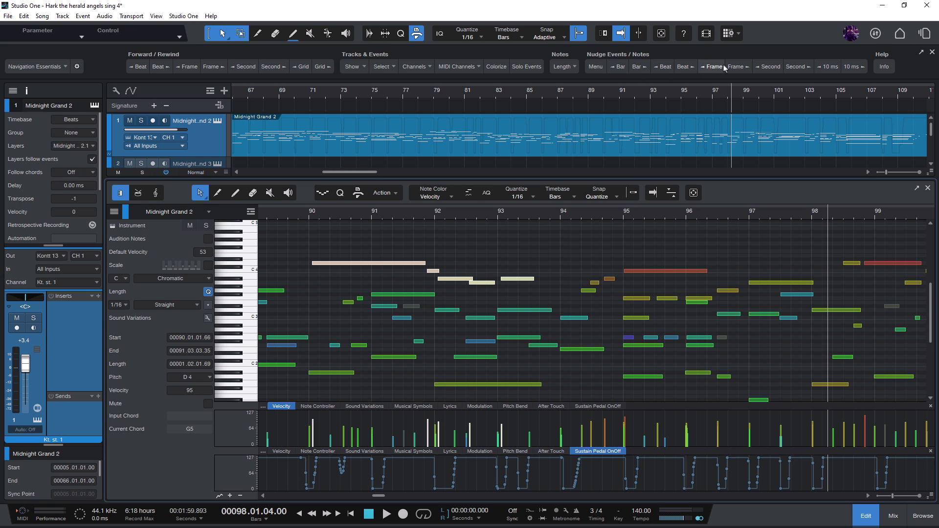
Nudge the notes by seconds and 10 ms steps so the group starts at 90.01.01.38
{"action": "left_click", "coordinate": [768, 67]}
{"action": "left_click", "coordinate": [775, 68]}
{"action": "left_click", "coordinate": [778, 69]}
{"action": "left_click", "coordinate": [778, 69]}
{"action": "left_click", "coordinate": [854, 72]}
{"action": "left_click", "coordinate": [826, 67]}
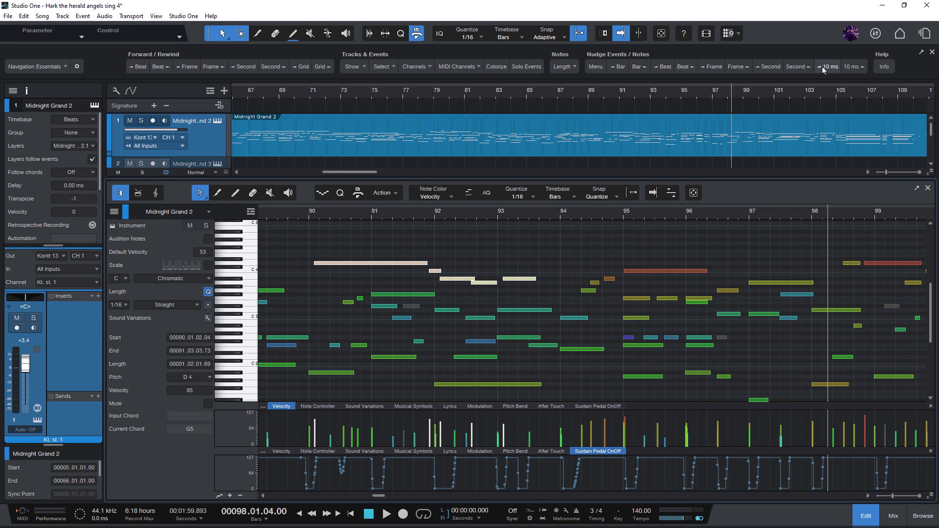
{"action": "left_click", "coordinate": [826, 67]}
{"action": "left_click", "coordinate": [824, 71]}
{"action": "left_click", "coordinate": [824, 70]}
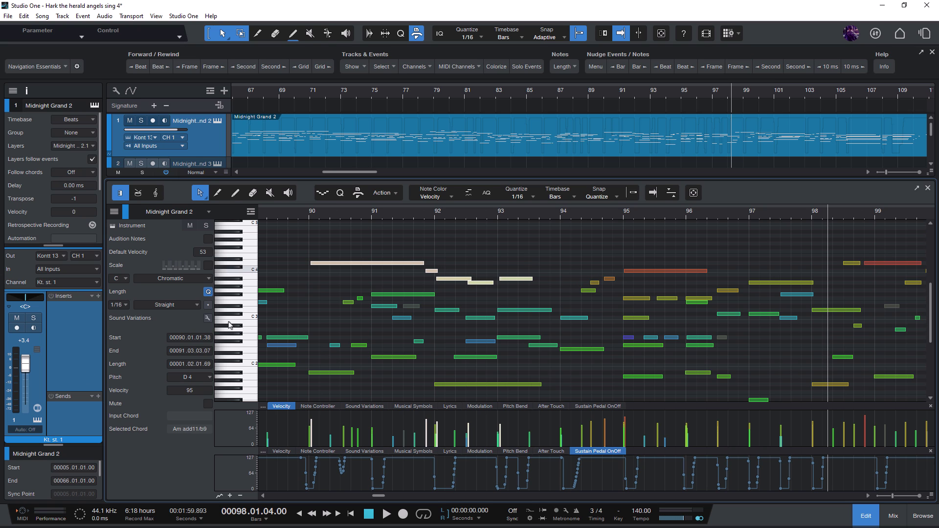